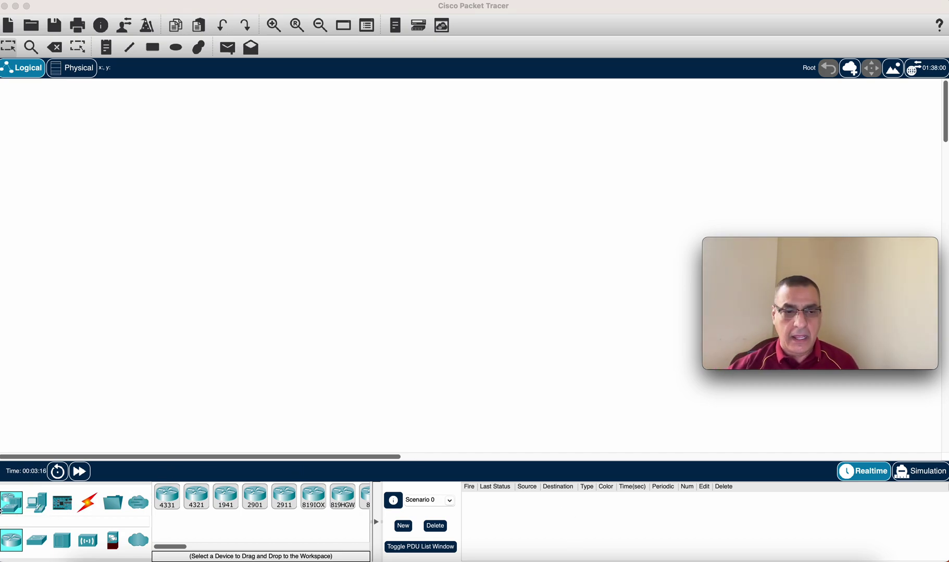
- Place five 2960 switches spread out across the logical workspace
{"action": "left_click", "coordinate": [36, 540]}
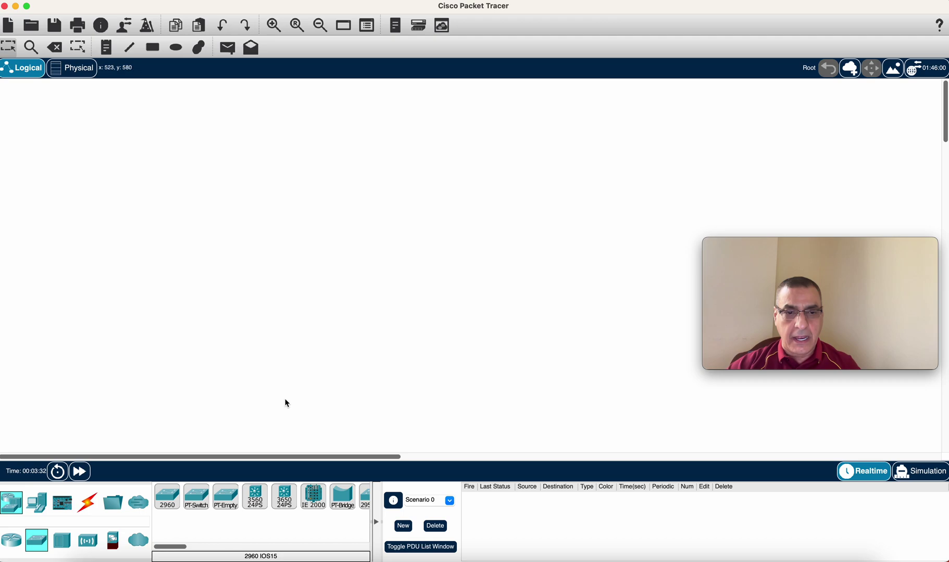
{"action": "left_click", "coordinate": [167, 501]}
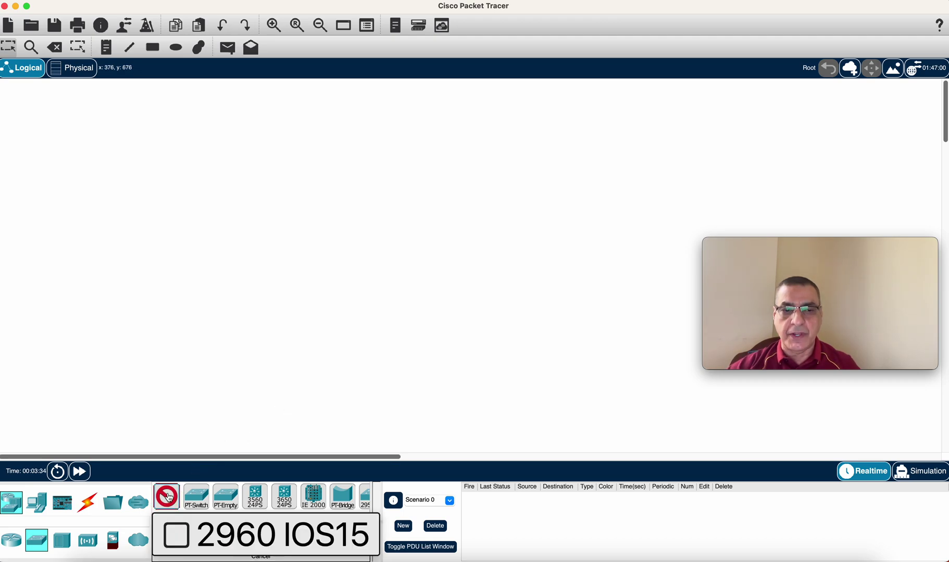
{"action": "left_click", "coordinate": [157, 191]}
{"action": "left_click", "coordinate": [312, 194]}
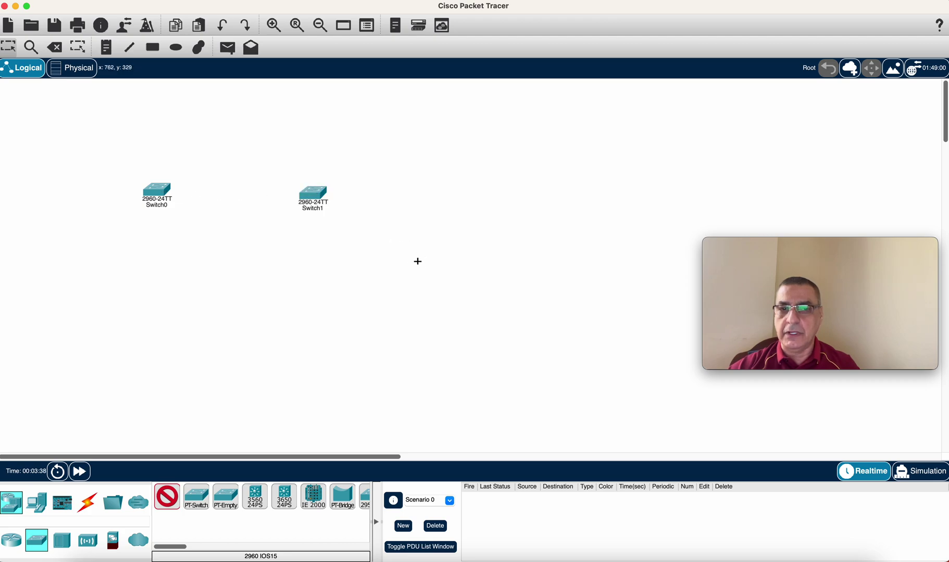
{"action": "left_click", "coordinate": [418, 260]}
{"action": "left_click", "coordinate": [183, 293]}
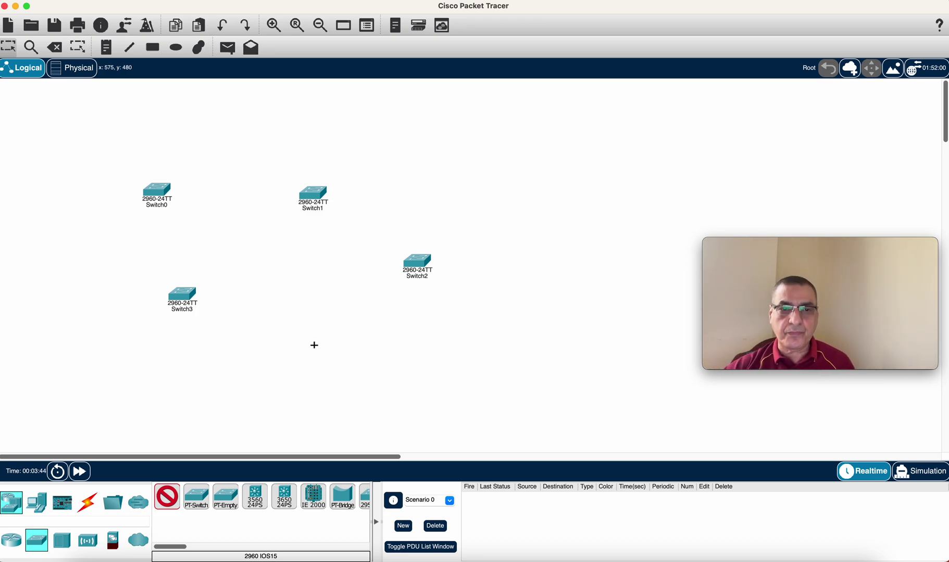
{"action": "left_click", "coordinate": [314, 345]}
{"action": "key", "text": "Escape"}
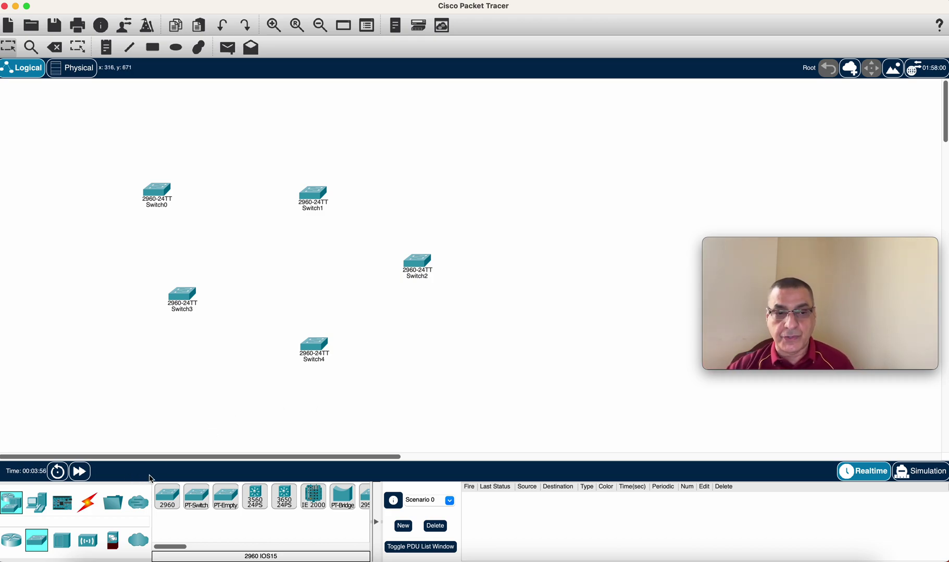
- Connect Switch0 GigabitEthernet0/1 to Switch1 GigabitEthernet0/1 with a copper straight-through cable
{"action": "left_click", "coordinate": [86, 513]}
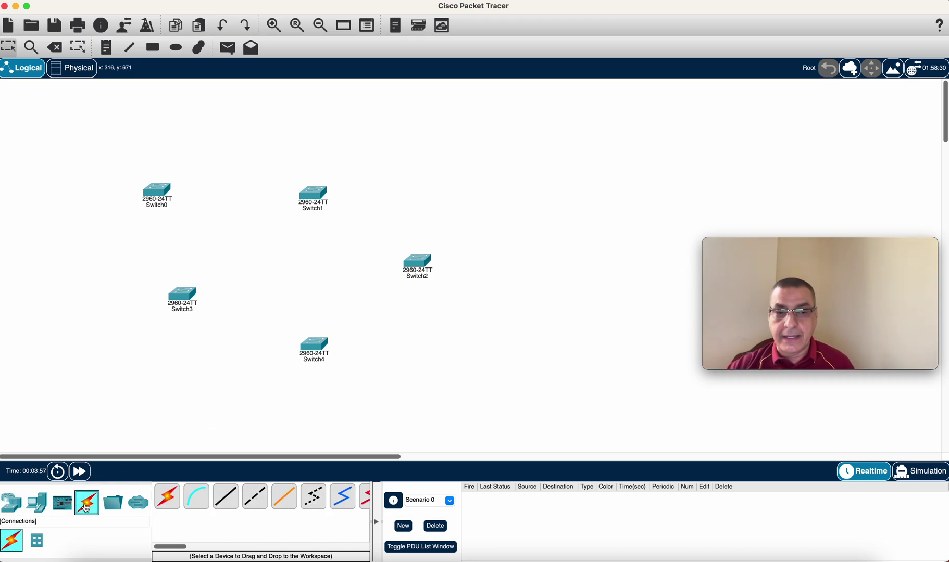
{"action": "left_click", "coordinate": [233, 502]}
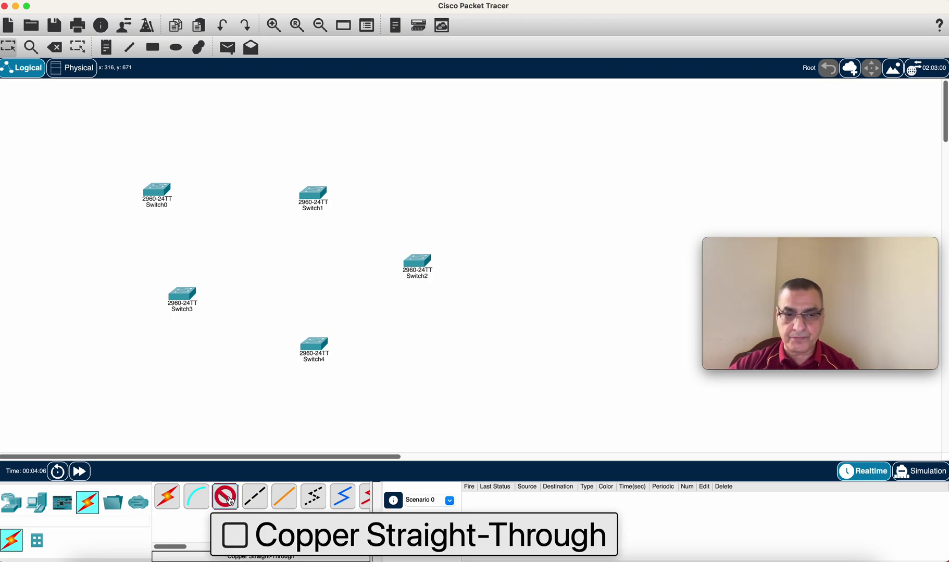
{"action": "left_click", "coordinate": [157, 192]}
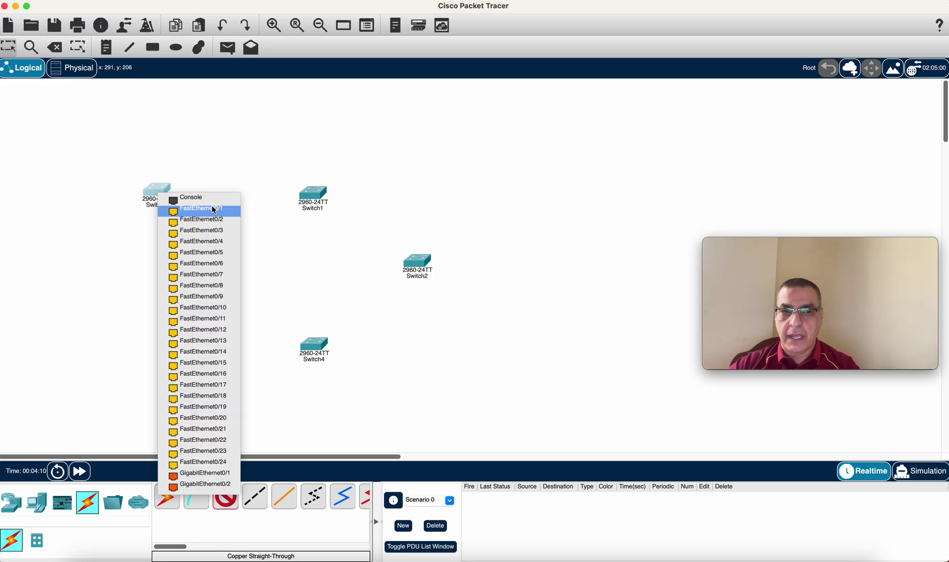
{"action": "left_click", "coordinate": [221, 477]}
{"action": "left_click", "coordinate": [312, 195]}
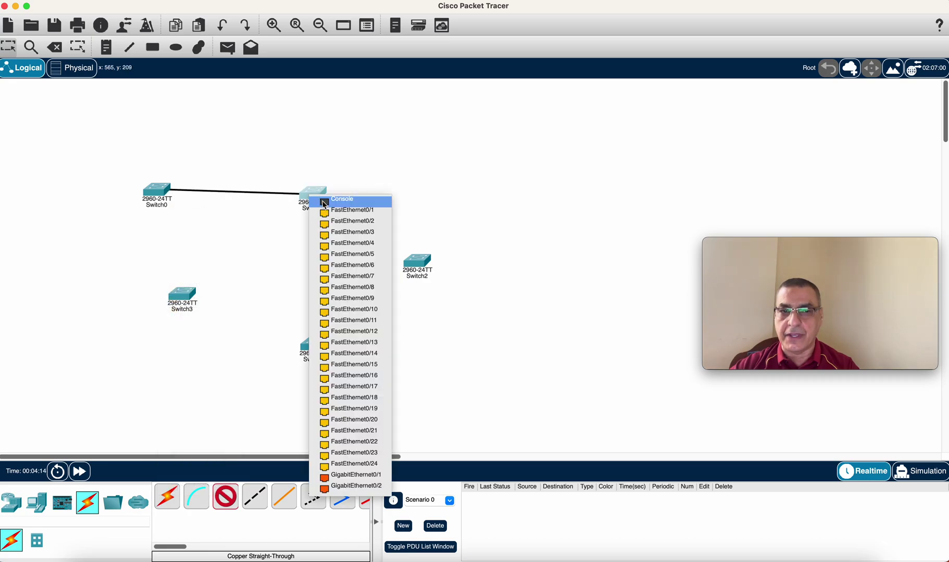
{"action": "left_click", "coordinate": [344, 474]}
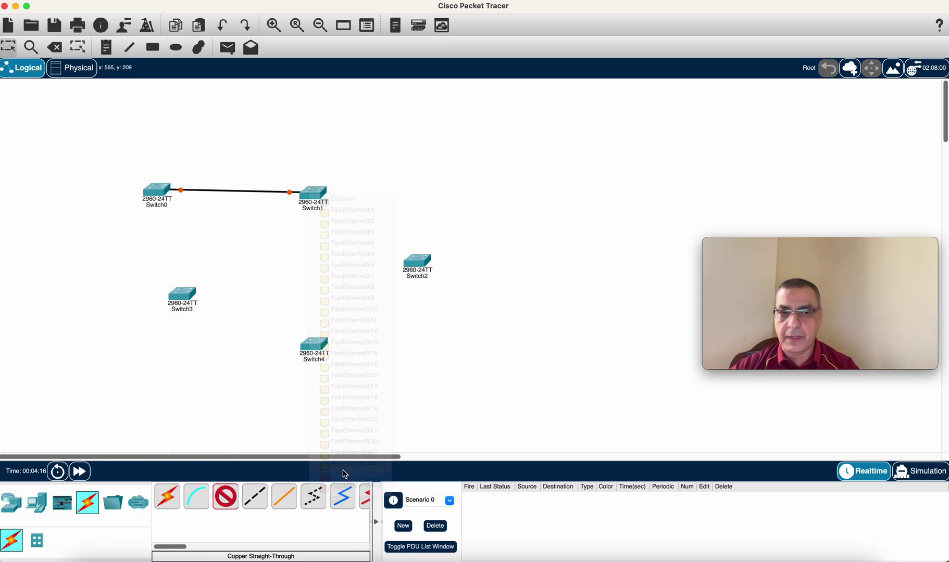
- Connect Switch3 GigabitEthernet0/1 to Switch1 GigabitEthernet0/2 with a copper straight-through cable
{"action": "left_click", "coordinate": [194, 289]}
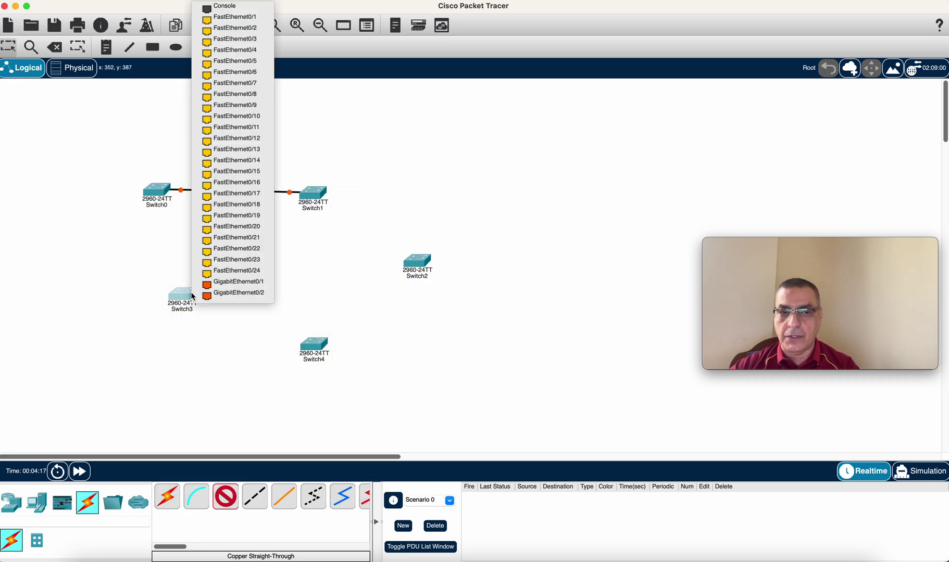
{"action": "left_click", "coordinate": [224, 283]}
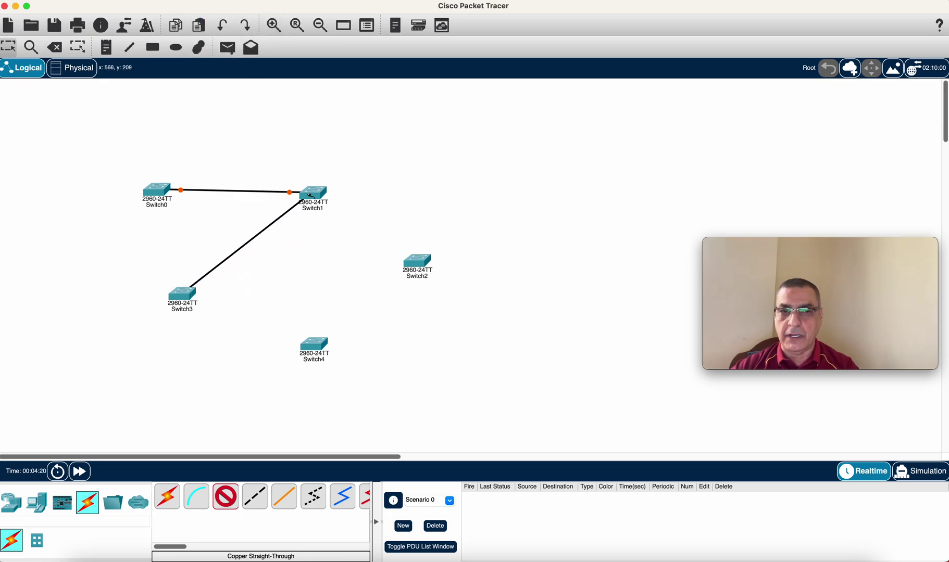
{"action": "left_click", "coordinate": [310, 194]}
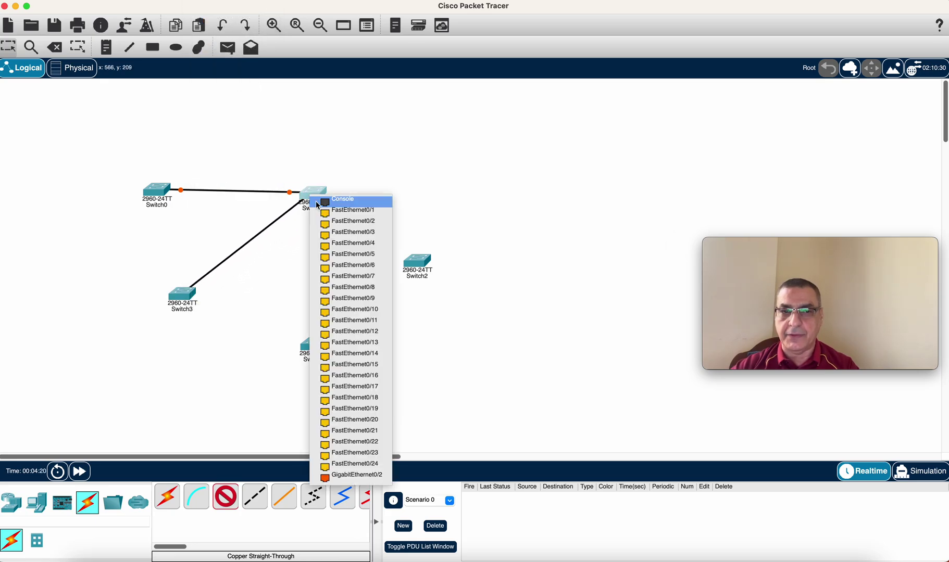
{"action": "left_click", "coordinate": [362, 475]}
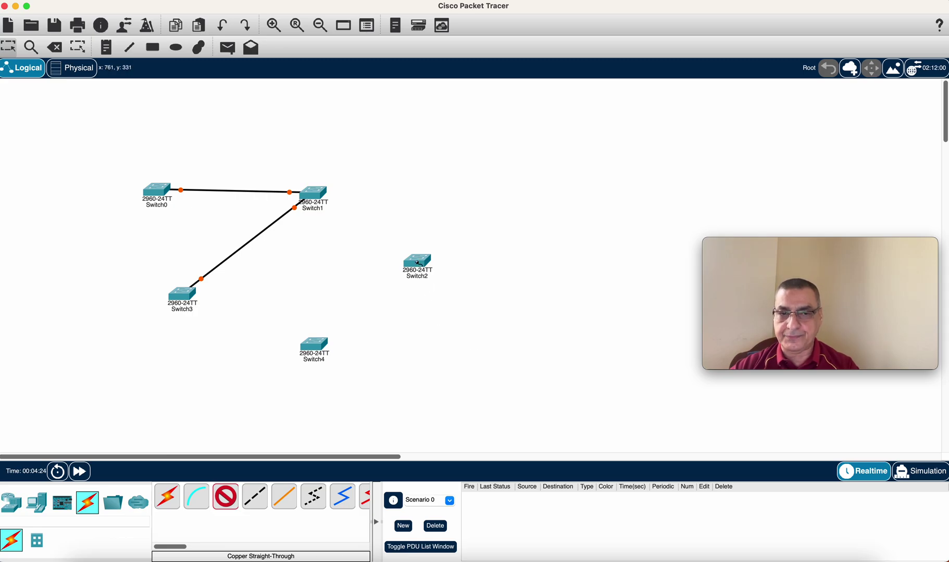
- Connect Switch2 GigabitEthernet0/1 to a free port on Switch3 with a copper straight-through cable
{"action": "left_click", "coordinate": [416, 262]}
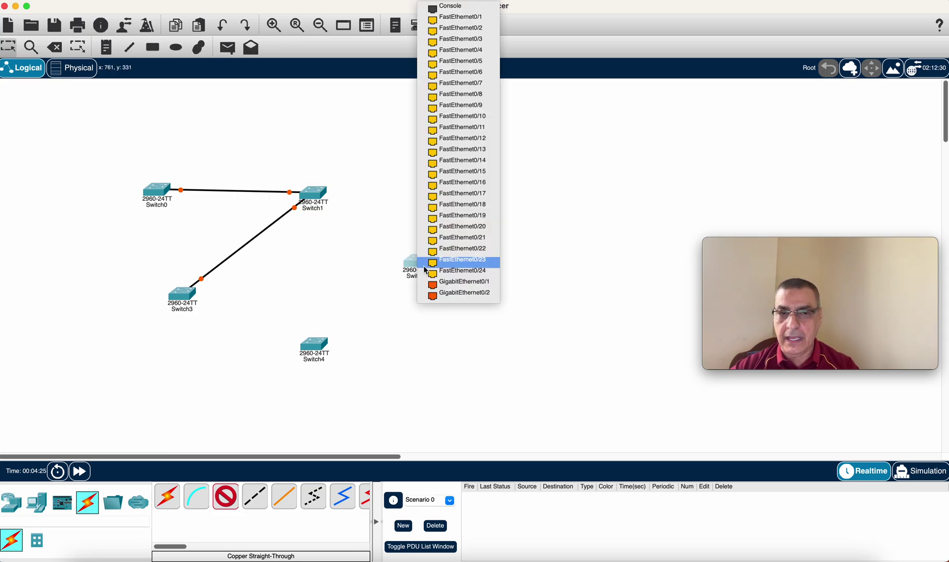
{"action": "left_click", "coordinate": [443, 286]}
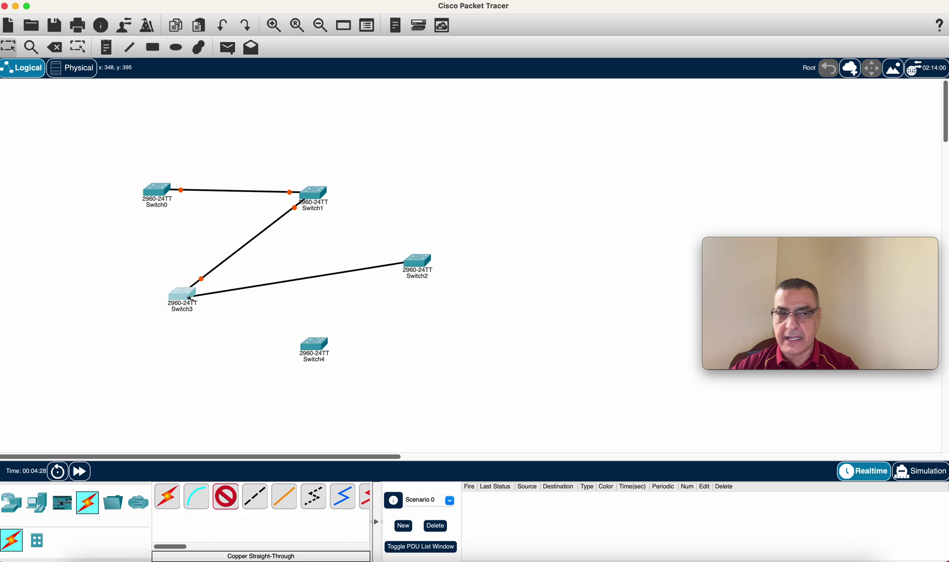
{"action": "left_click", "coordinate": [188, 297]}
{"action": "left_click", "coordinate": [213, 286]}
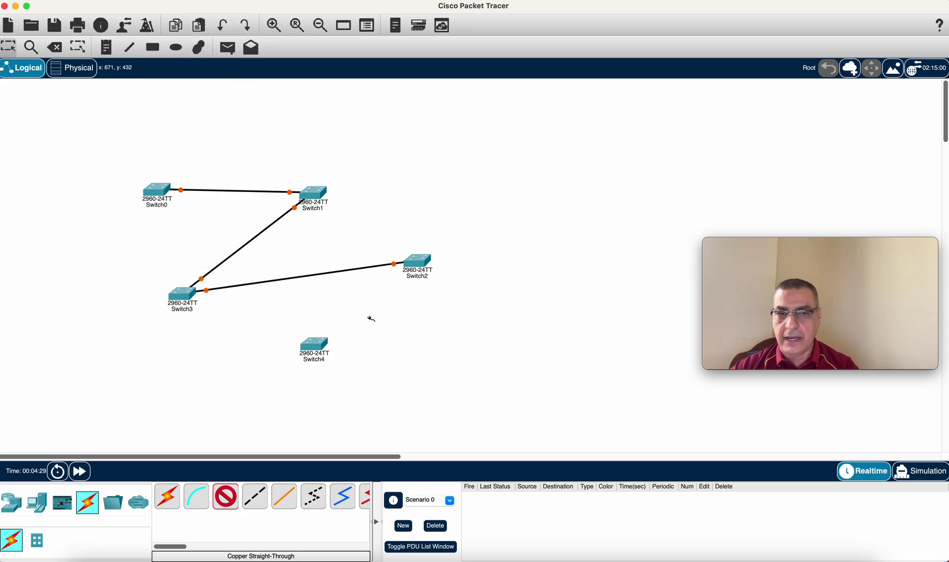
- Connect Switch2 GigabitEthernet0/2 to Switch4 with a copper straight-through cable and finish cabling the switches
{"action": "left_click", "coordinate": [415, 268]}
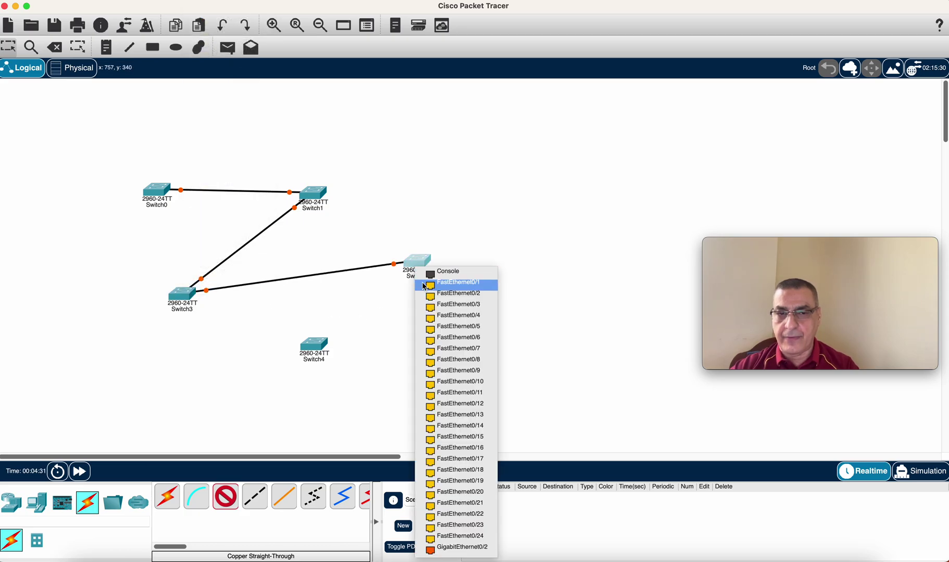
{"action": "left_click", "coordinate": [447, 548]}
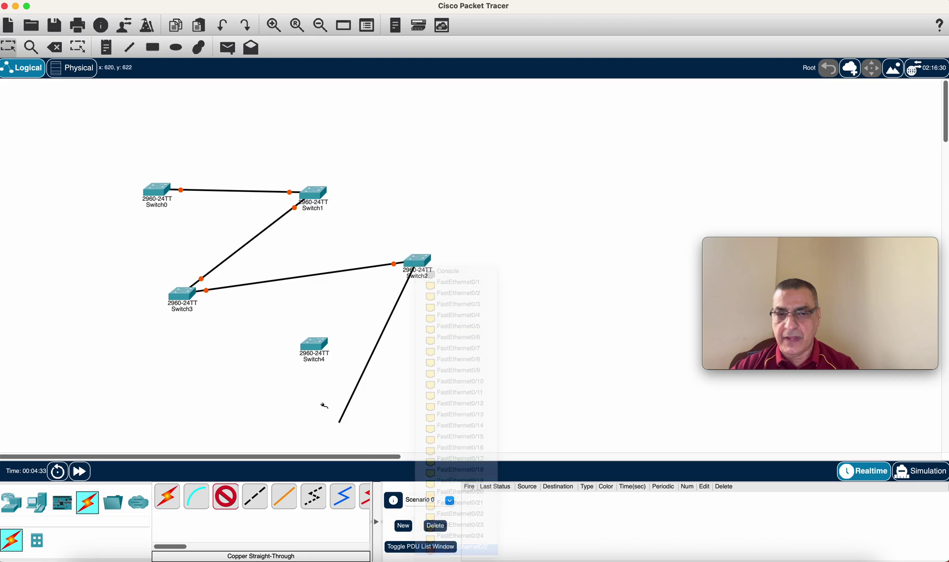
{"action": "left_click", "coordinate": [313, 346]}
{"action": "left_click", "coordinate": [334, 342]}
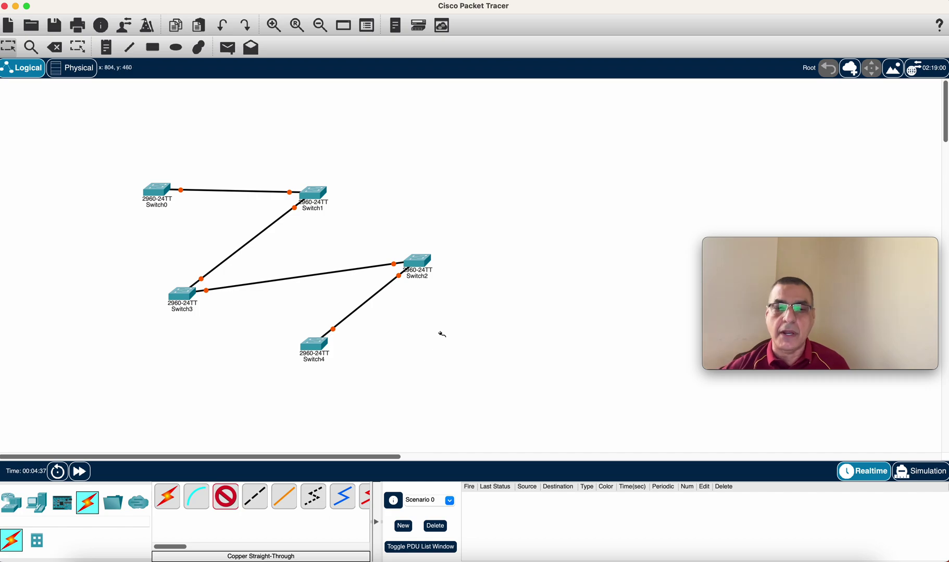
{"action": "key", "text": "Escape"}
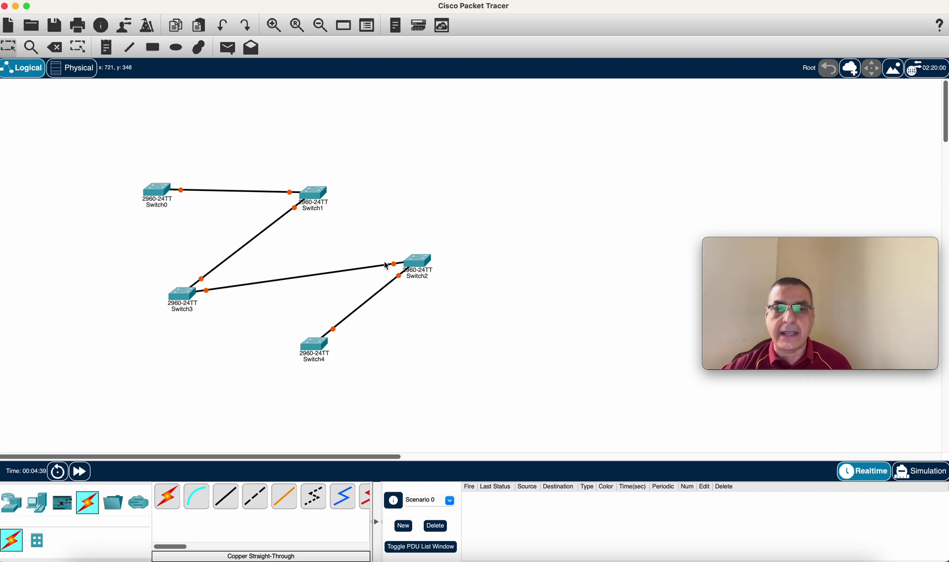
- Place two laptops in the workspace, one above Switch2 and one below it near Switch4
{"action": "left_click", "coordinate": [44, 510]}
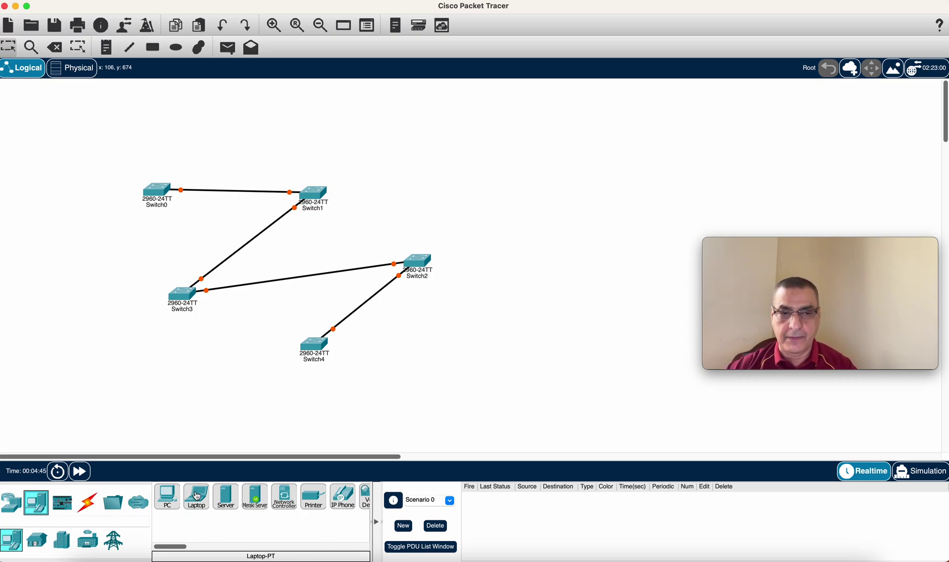
{"action": "left_click", "coordinate": [197, 496]}
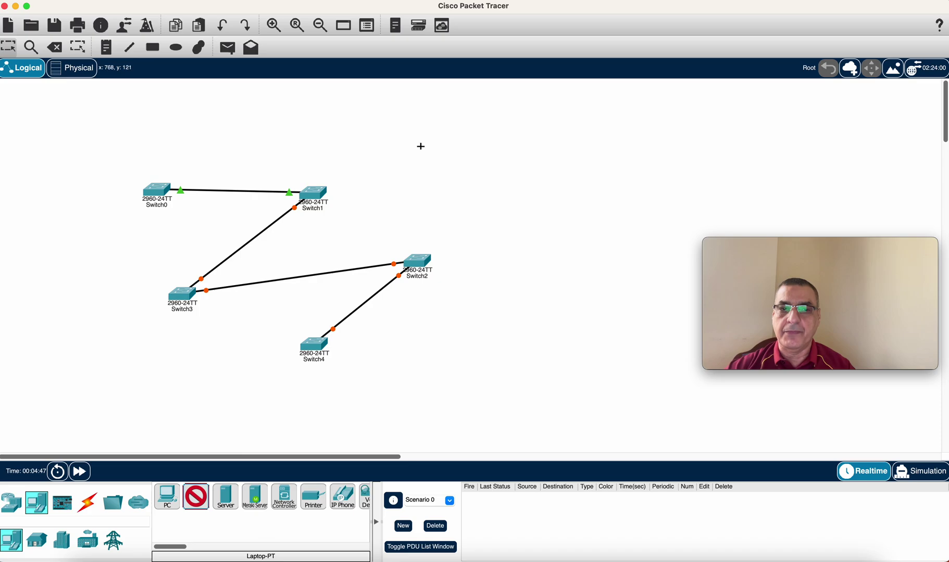
{"action": "left_click", "coordinate": [421, 147]}
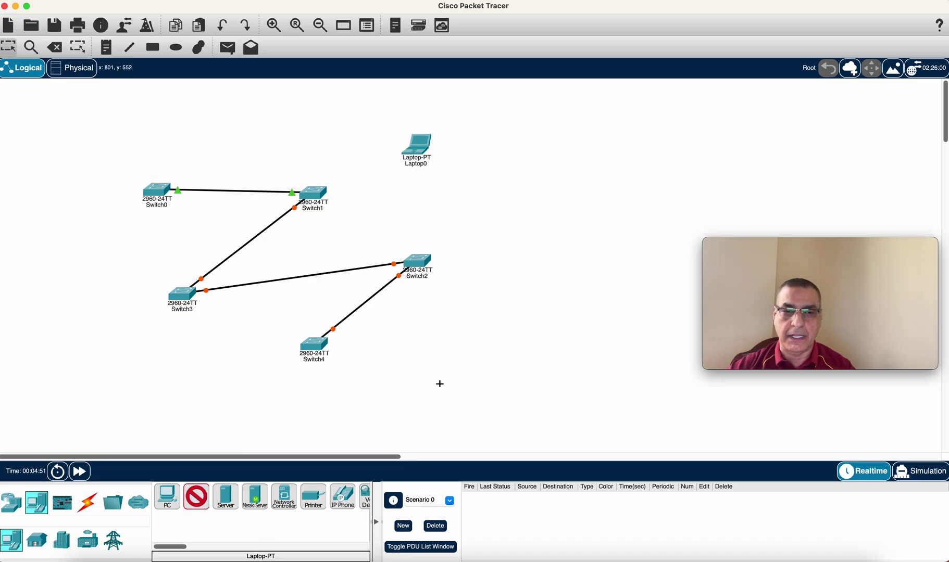
{"action": "left_click", "coordinate": [432, 379]}
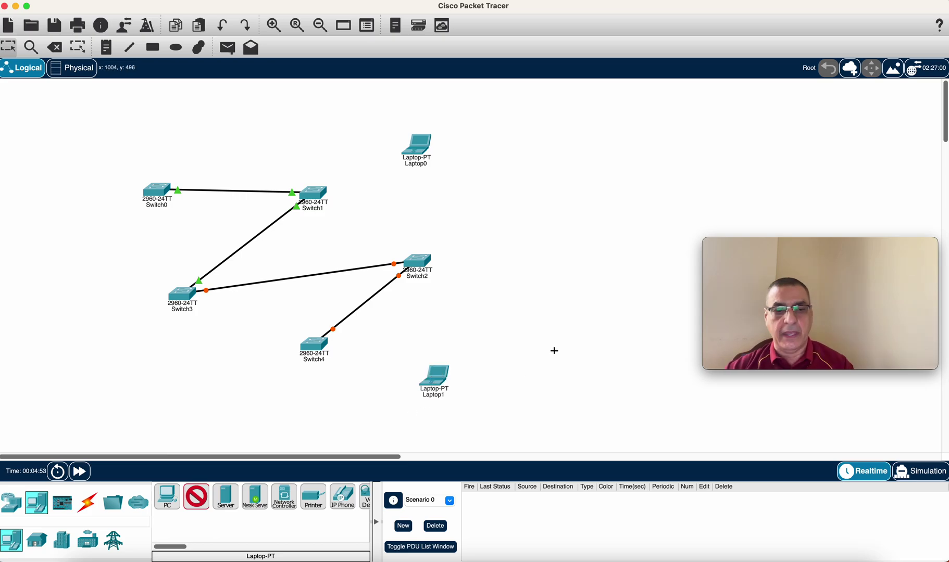
{"action": "key", "text": "Escape"}
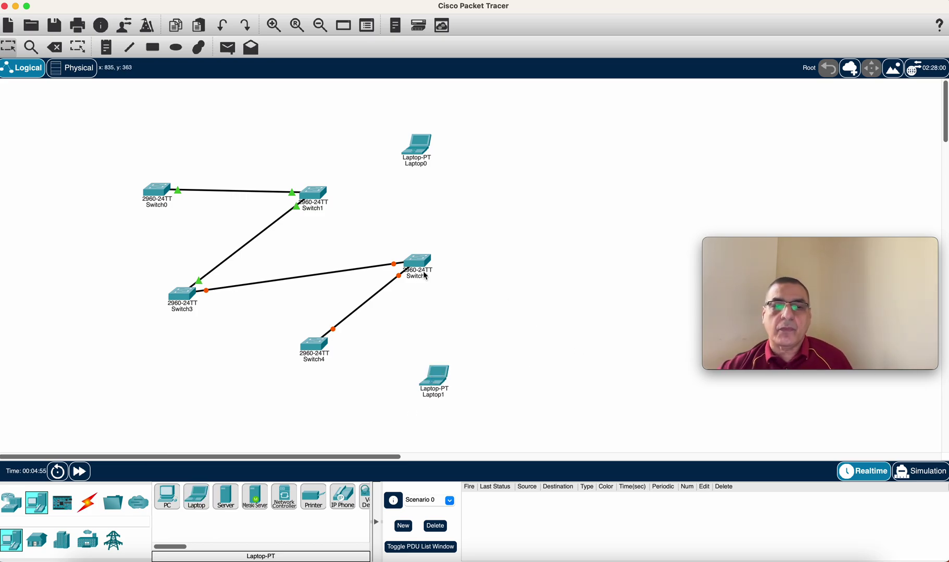
- Connect Switch1 FastEthernet0/1 to Laptop0 FastEthernet0 with a copper straight-through cable
{"action": "left_click", "coordinate": [87, 502]}
{"action": "left_click", "coordinate": [225, 497]}
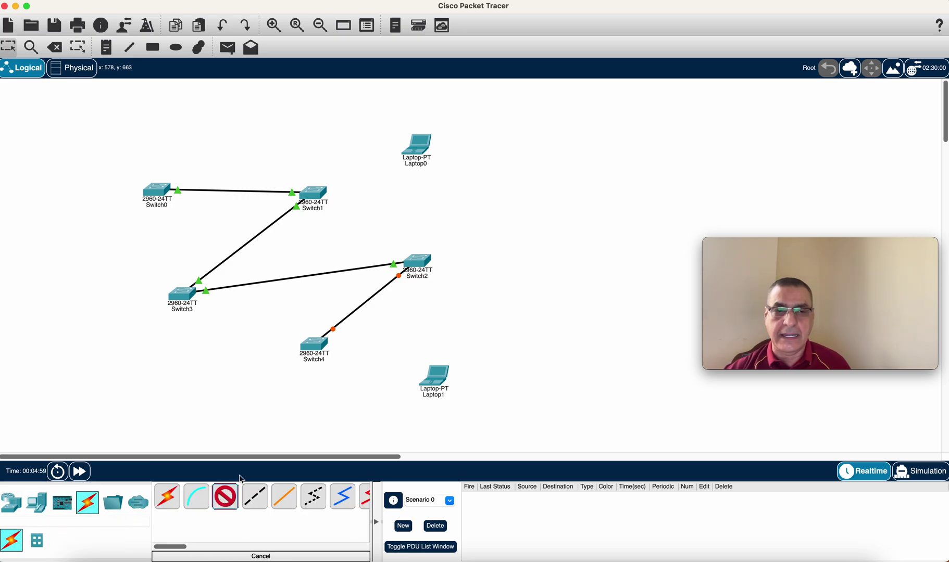
{"action": "left_click", "coordinate": [326, 194]}
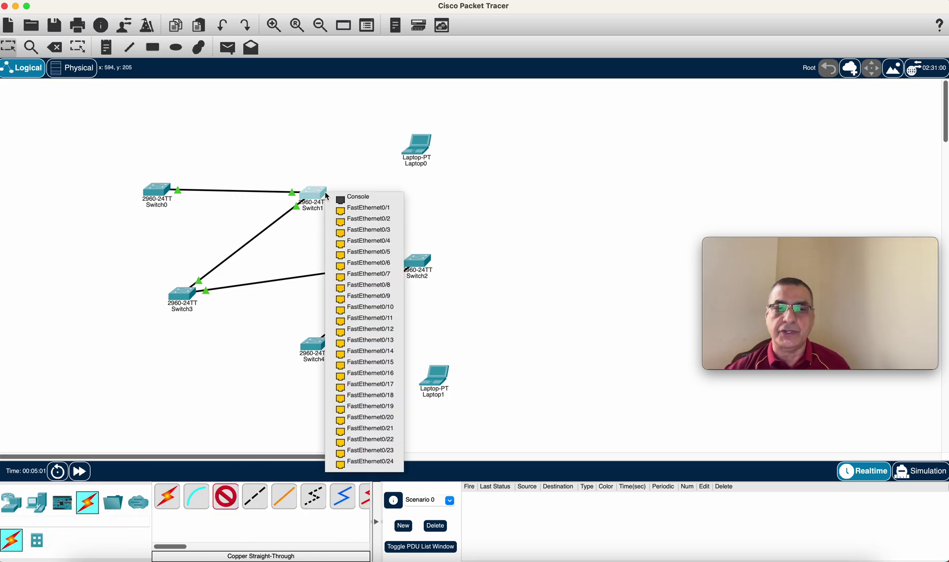
{"action": "left_click", "coordinate": [359, 210]}
{"action": "left_click", "coordinate": [420, 148]}
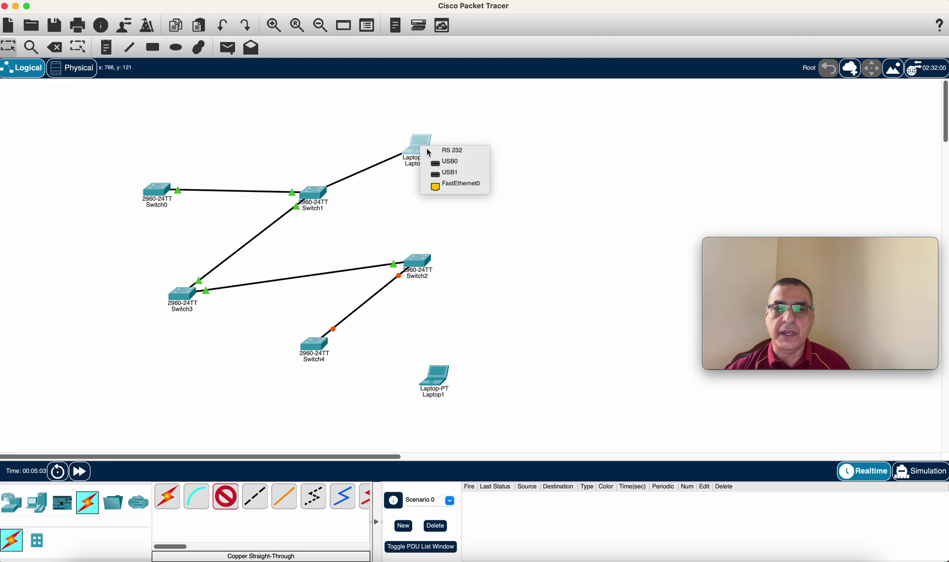
{"action": "left_click", "coordinate": [456, 187]}
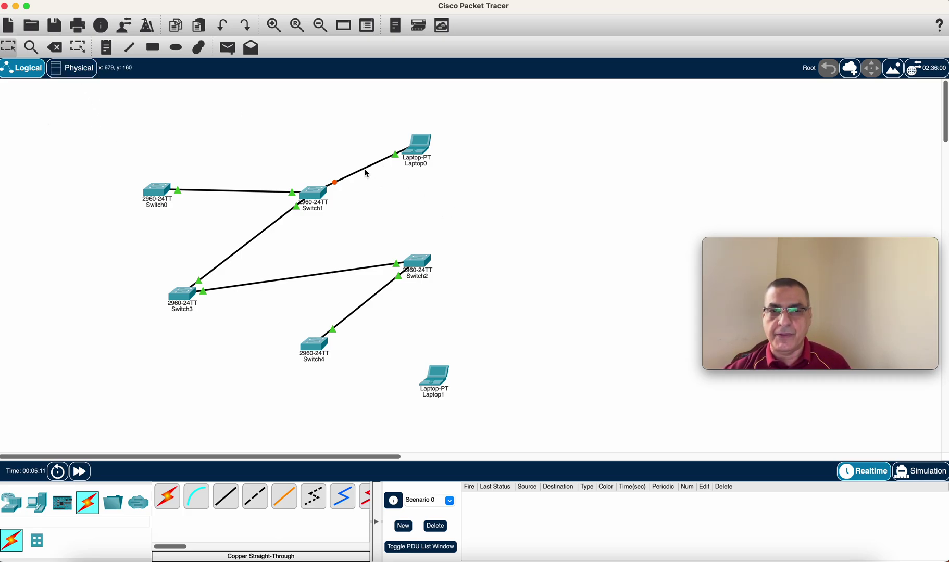
- Delete the cable between Switch1 and Laptop0
{"action": "left_click", "coordinate": [55, 47]}
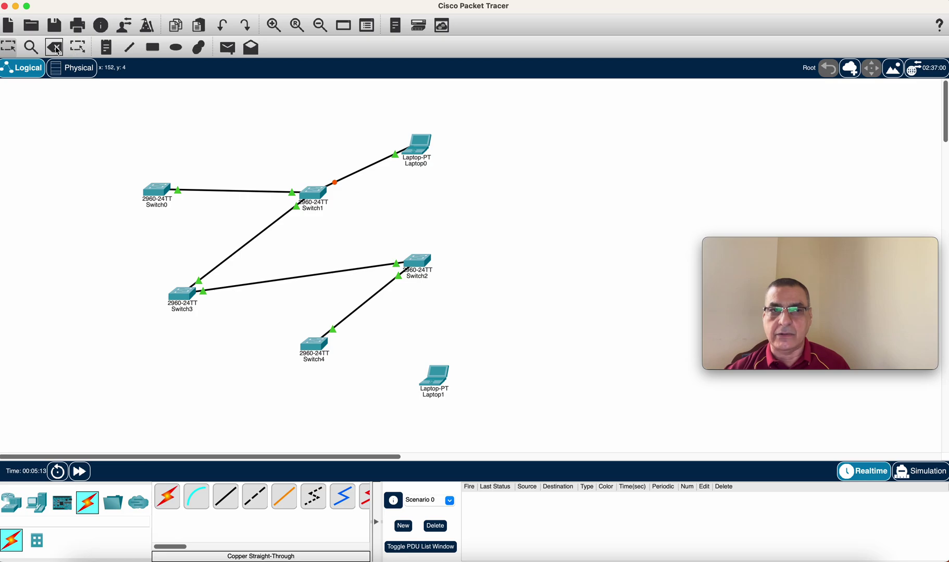
{"action": "left_click", "coordinate": [360, 168]}
{"action": "key", "text": "Escape"}
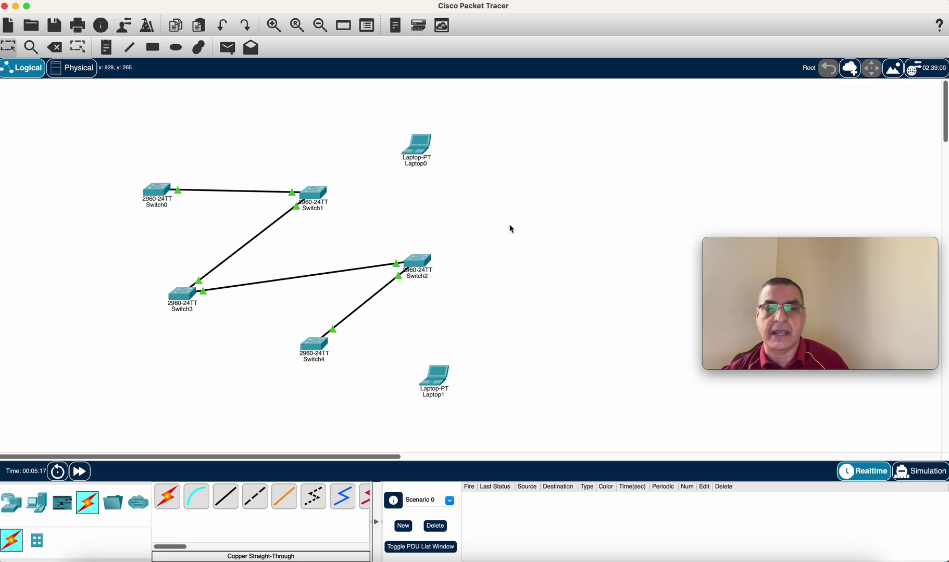
- Move Laptop0 farther up and away from Switch1
{"action": "left_click_drag", "start_coordinate": [419, 152], "coordinate": [479, 138]}
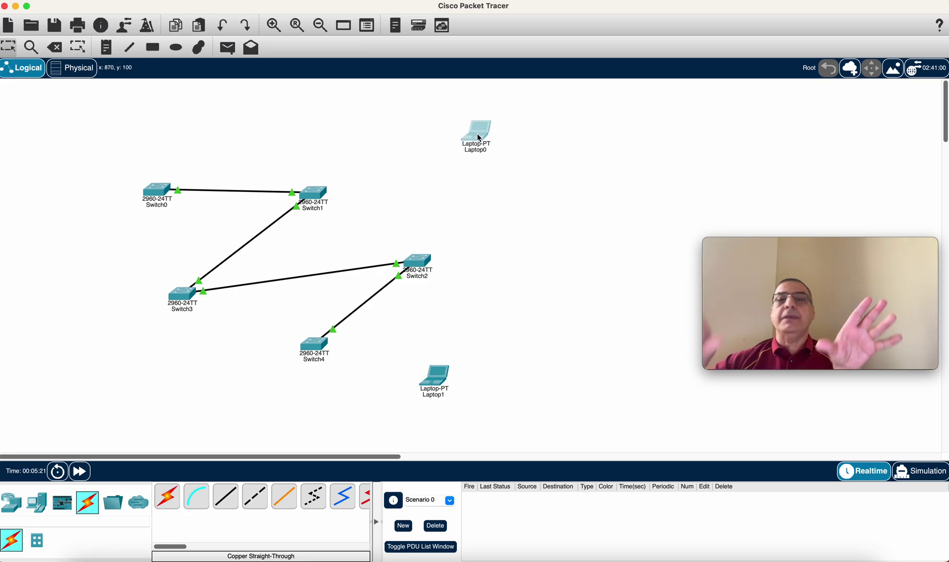
{"action": "mouse_move", "coordinate": [479, 138]}
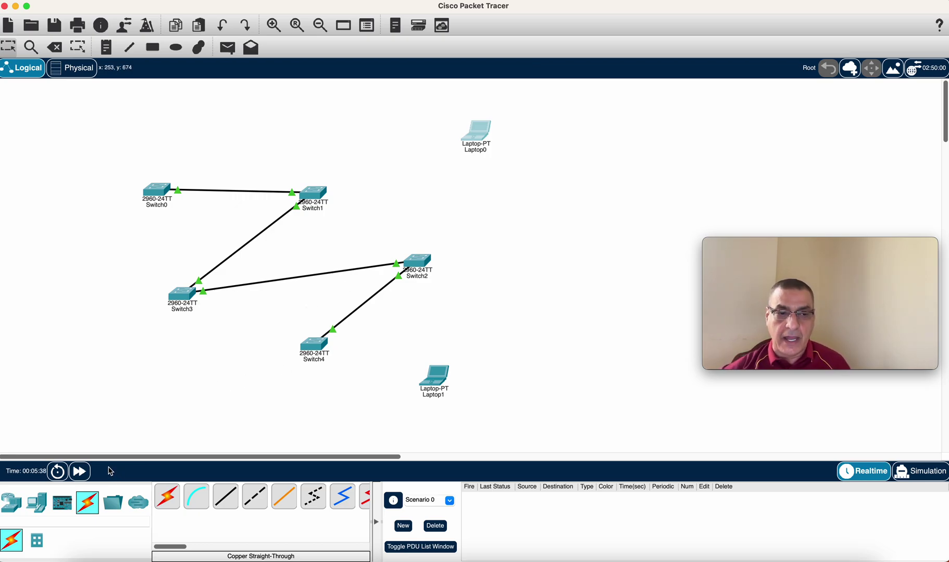
- Place two 7960 IP phones, one between Switch1 and Laptop0 and the other between Switch4 and Laptop1
{"action": "left_click", "coordinate": [35, 502]}
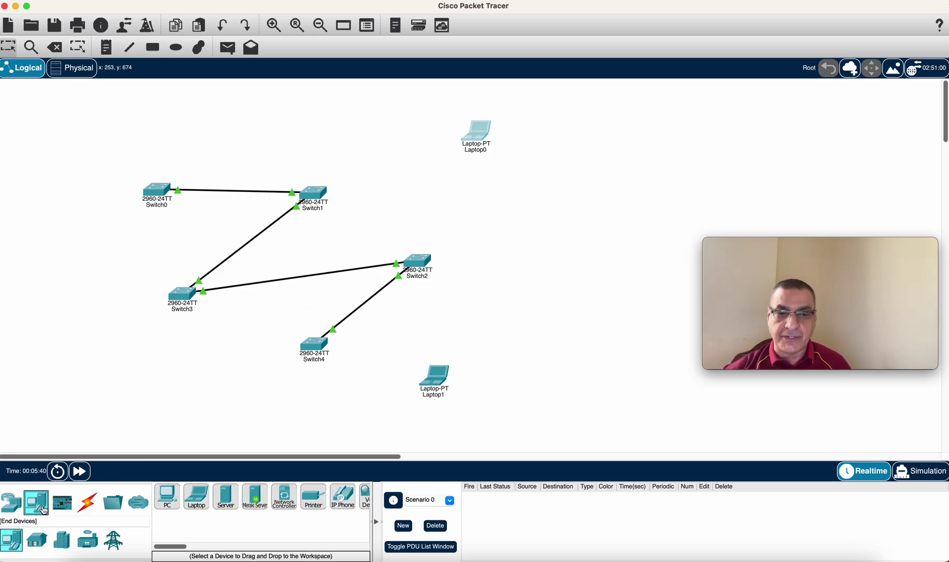
{"action": "left_click", "coordinate": [344, 499]}
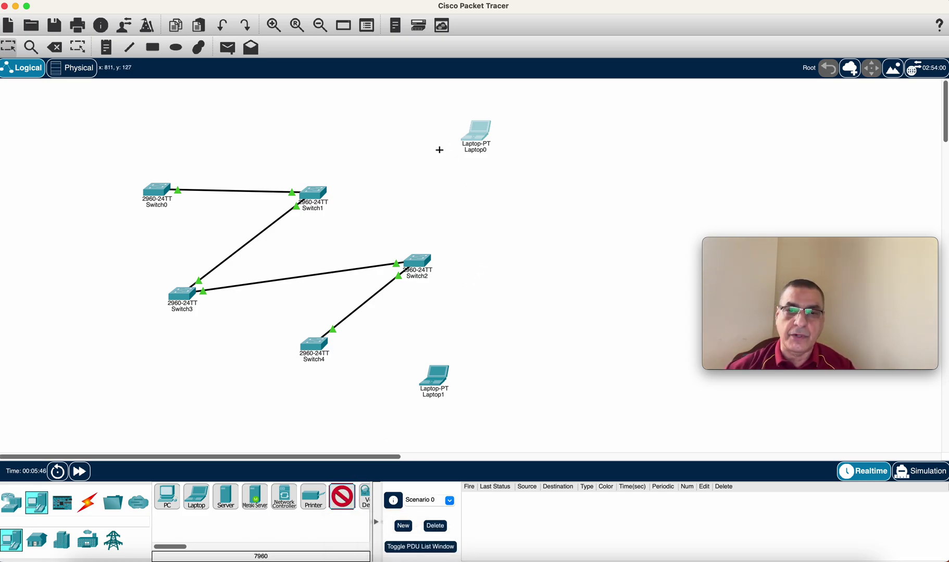
{"action": "left_click", "coordinate": [377, 174]}
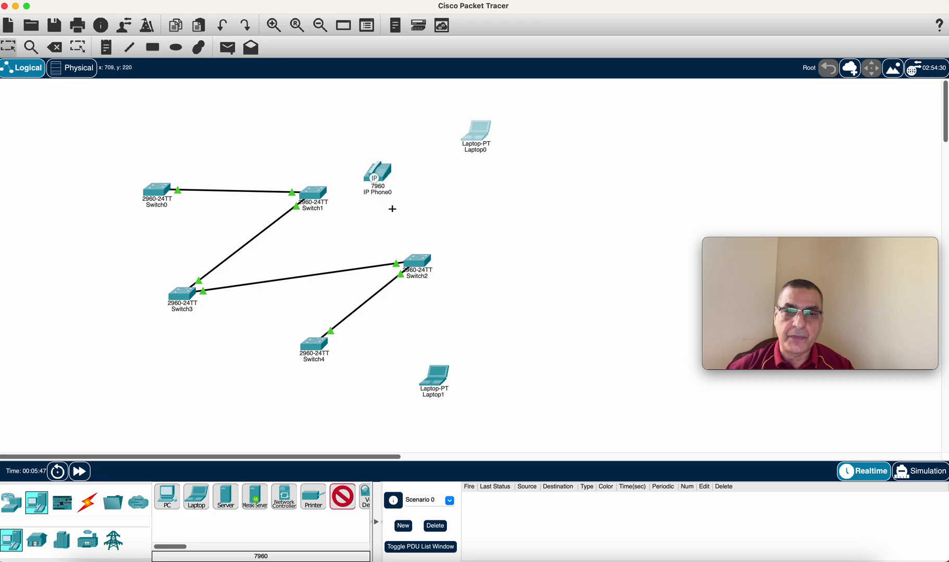
{"action": "left_click", "coordinate": [366, 372]}
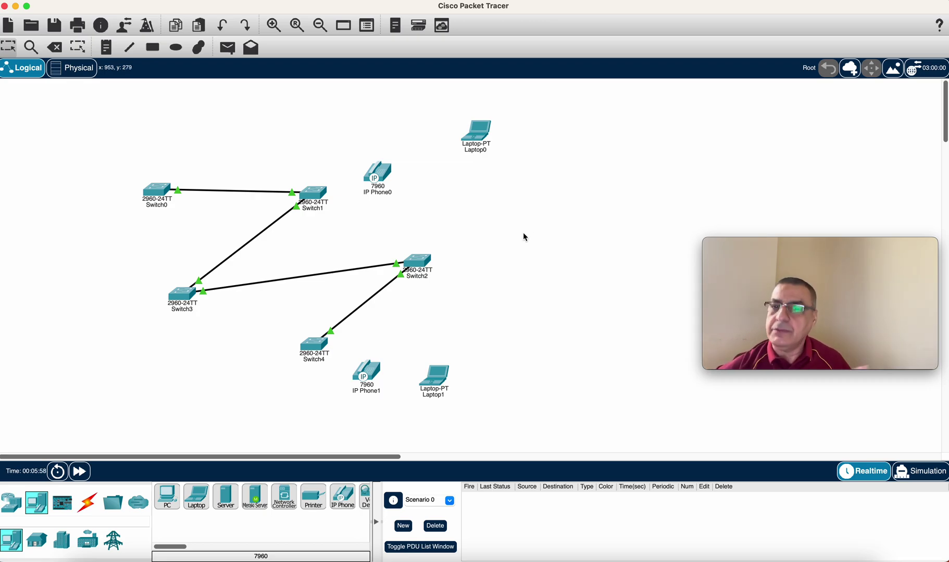
- Examine the ports on the back of IP Phone0 in its enlarged physical device view
{"action": "left_click", "coordinate": [93, 496]}
{"action": "left_click", "coordinate": [228, 497]}
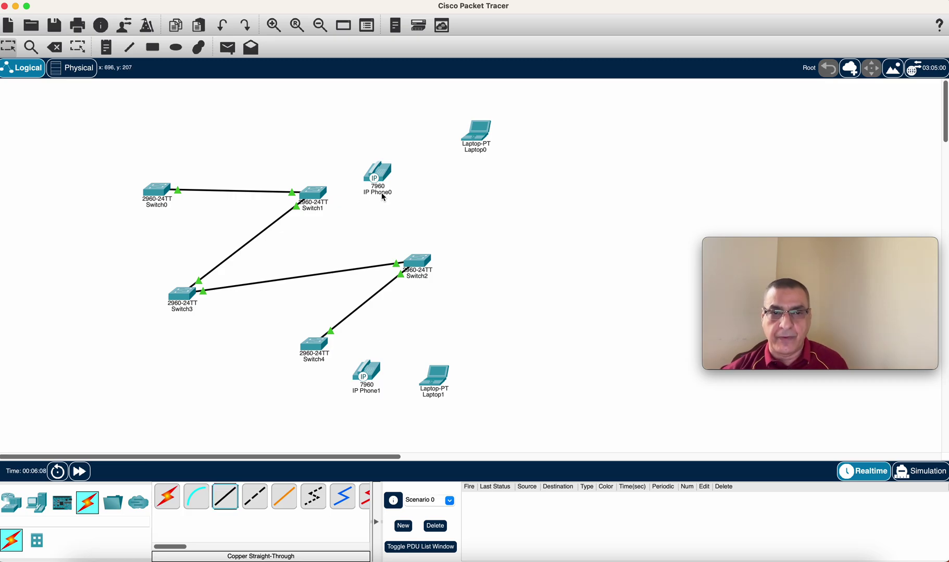
{"action": "key", "text": "Escape"}
{"action": "left_click", "coordinate": [379, 176]}
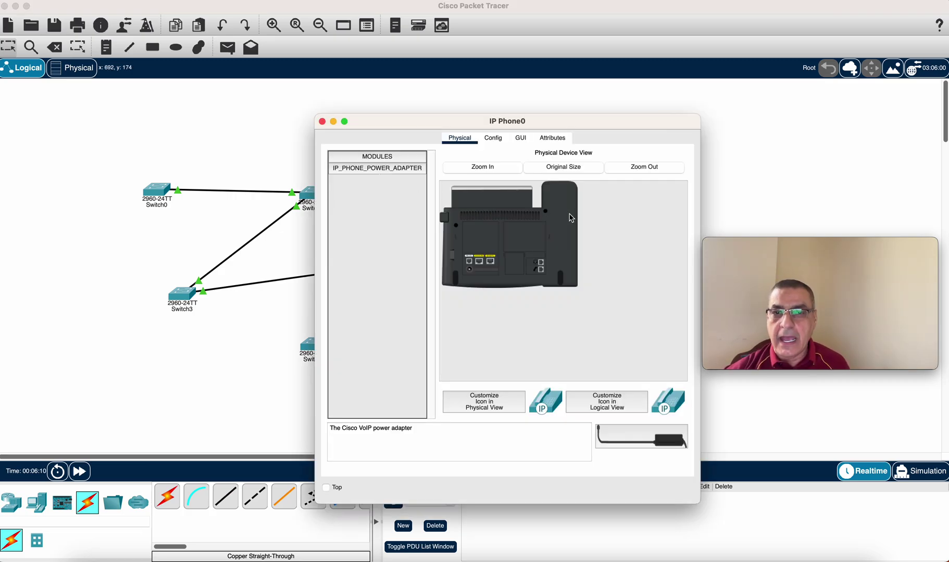
{"action": "left_click", "coordinate": [483, 166]}
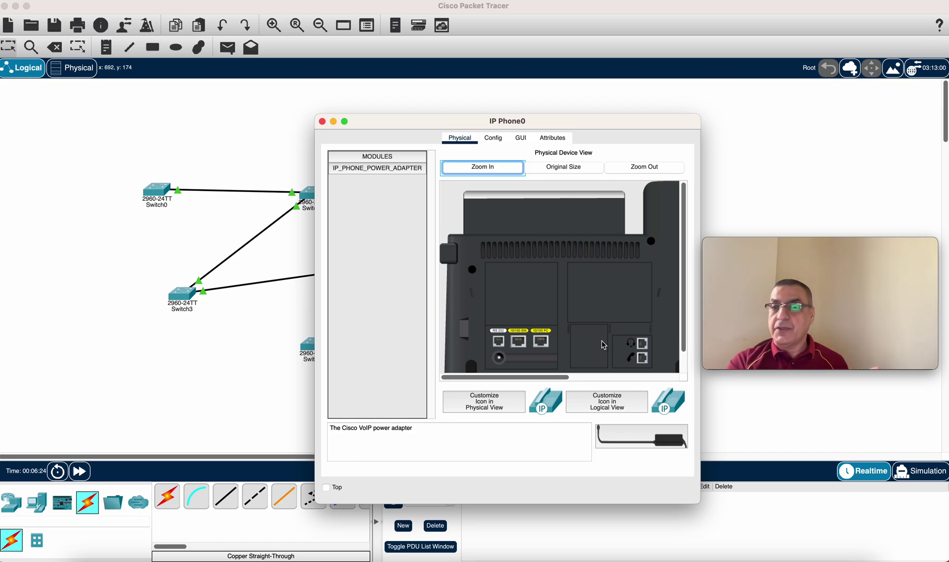
{"action": "left_click", "coordinate": [322, 122]}
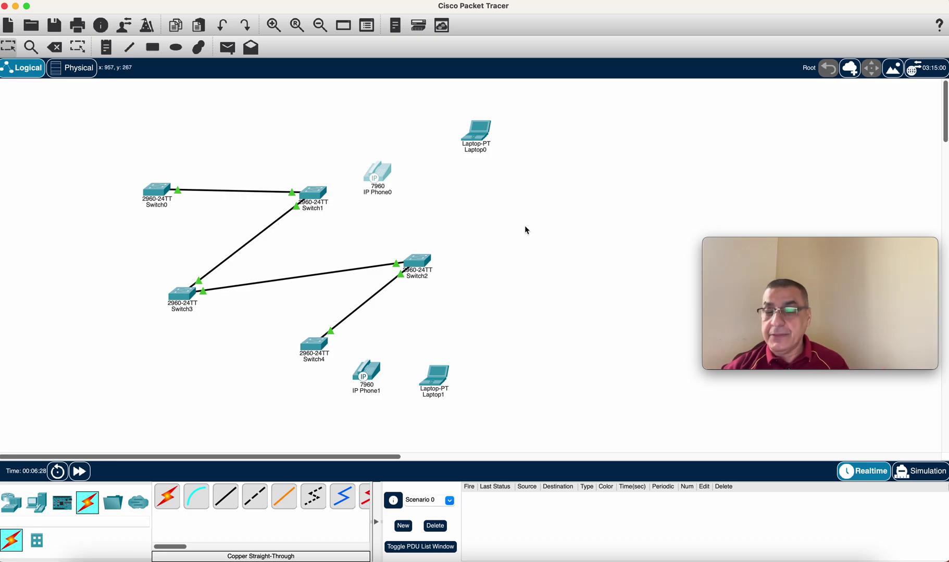
- Connect IP Phone0's Switch port to Switch1 FastEthernet0/1 with a copper straight-through cable
{"action": "left_click", "coordinate": [231, 504]}
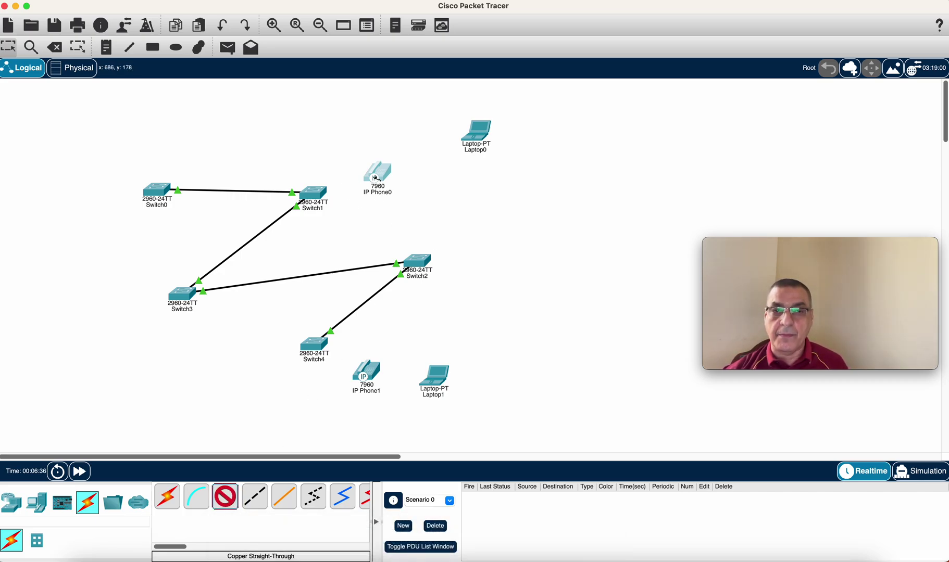
{"action": "left_click", "coordinate": [377, 181]}
{"action": "left_click", "coordinate": [406, 185]}
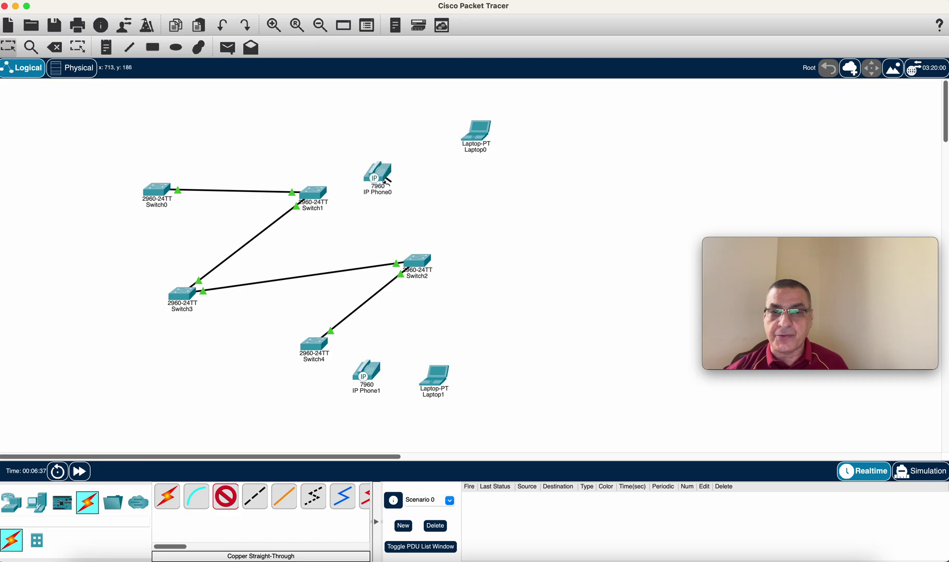
{"action": "left_click", "coordinate": [319, 196]}
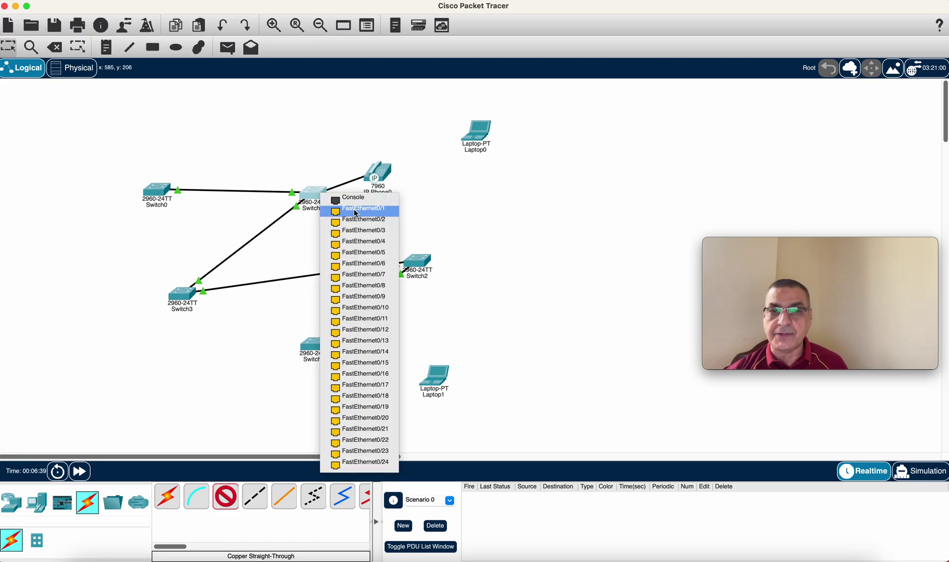
{"action": "left_click", "coordinate": [359, 208]}
- Connect IP Phone0's PC port to Laptop0 FastEthernet0 with a copper straight-through cable
{"action": "left_click", "coordinate": [391, 175]}
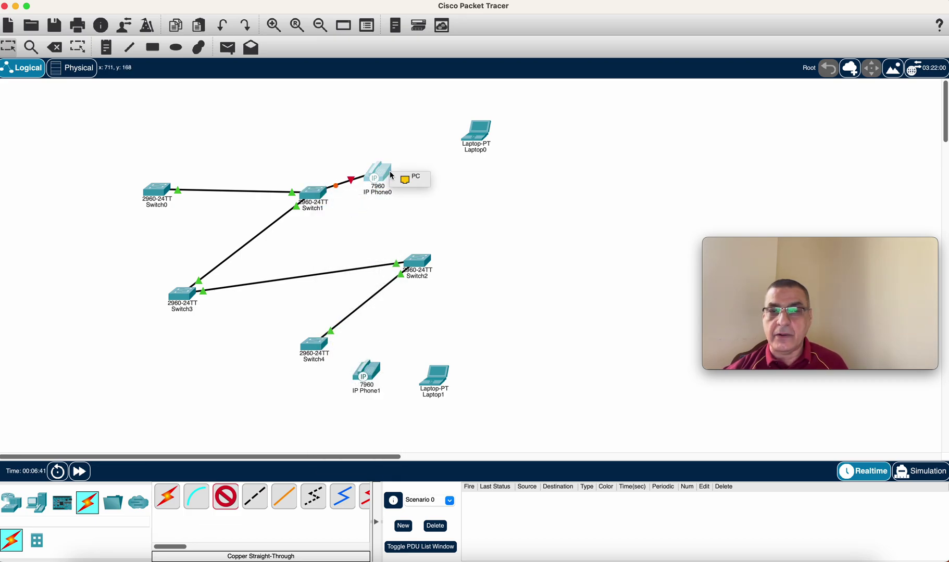
{"action": "left_click", "coordinate": [405, 180]}
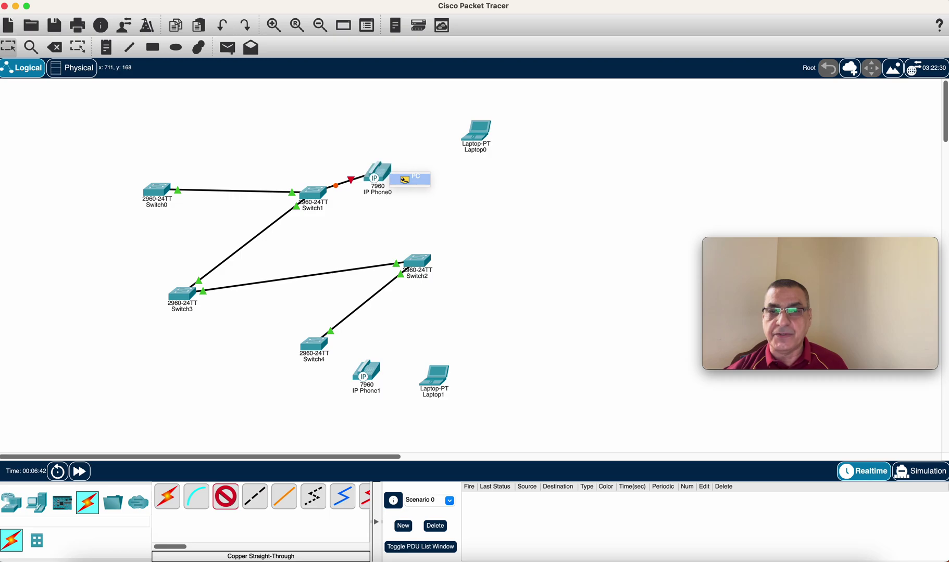
{"action": "left_click", "coordinate": [475, 141]}
{"action": "left_click", "coordinate": [494, 178]}
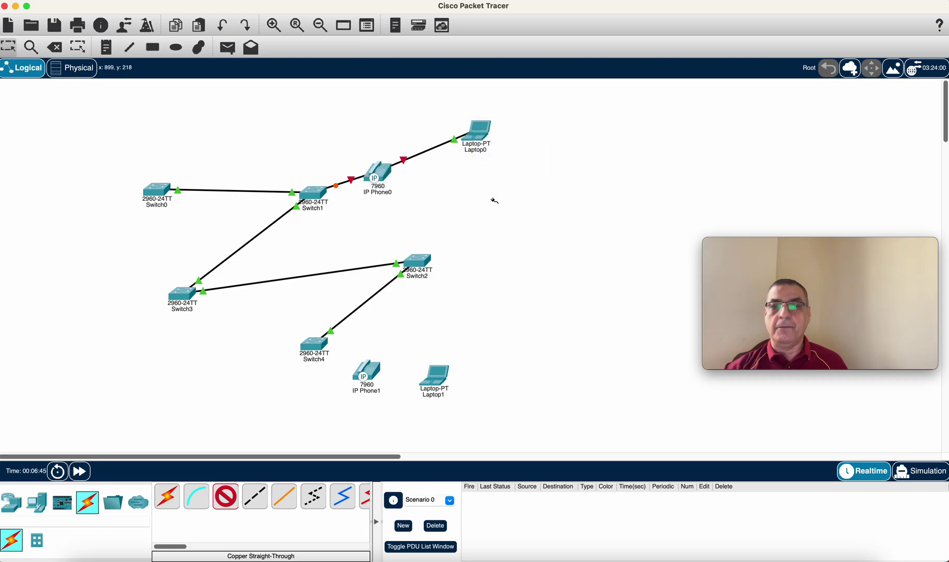
- Connect Switch4 FastEthernet0/1 to IP Phone1's Switch port with a copper straight-through cable
{"action": "left_click", "coordinate": [321, 350]}
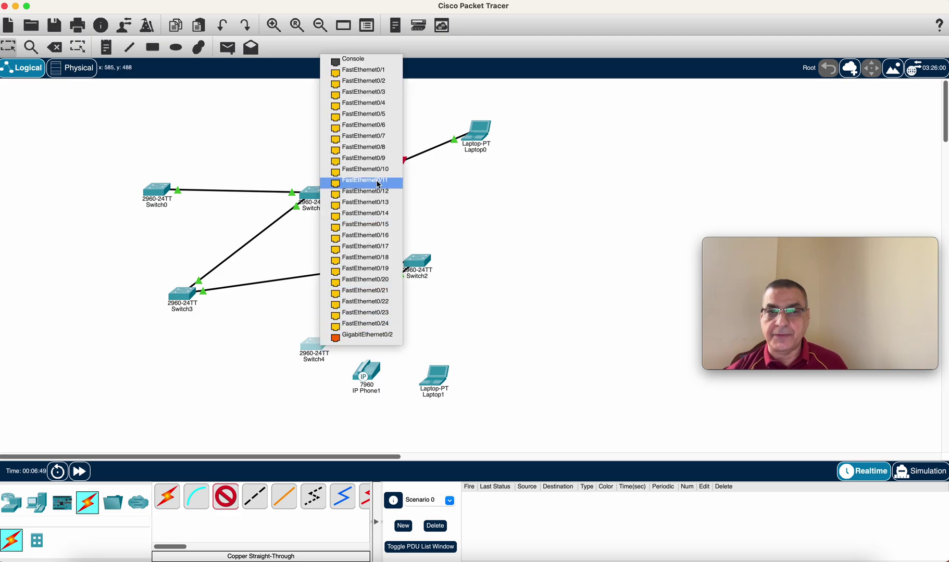
{"action": "left_click", "coordinate": [367, 70]}
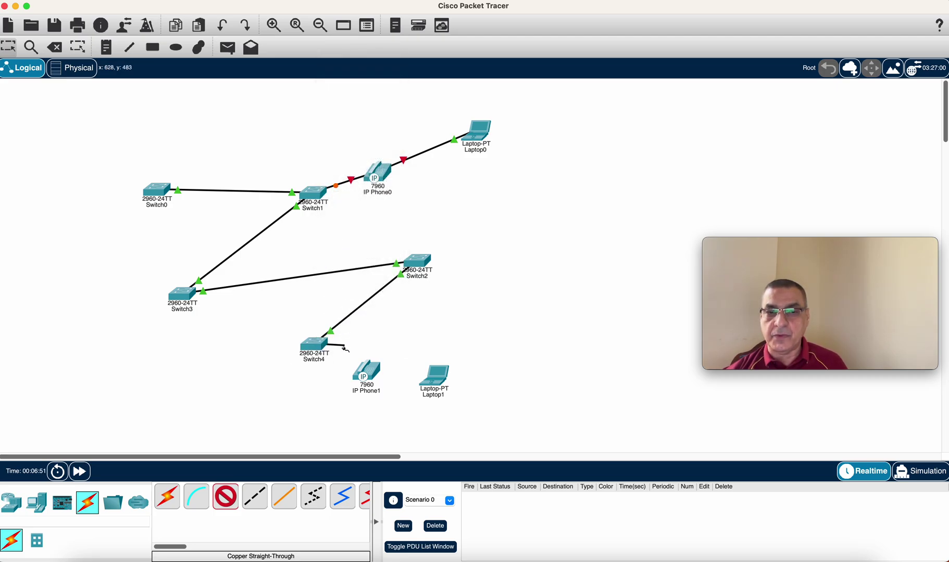
{"action": "left_click", "coordinate": [363, 375]}
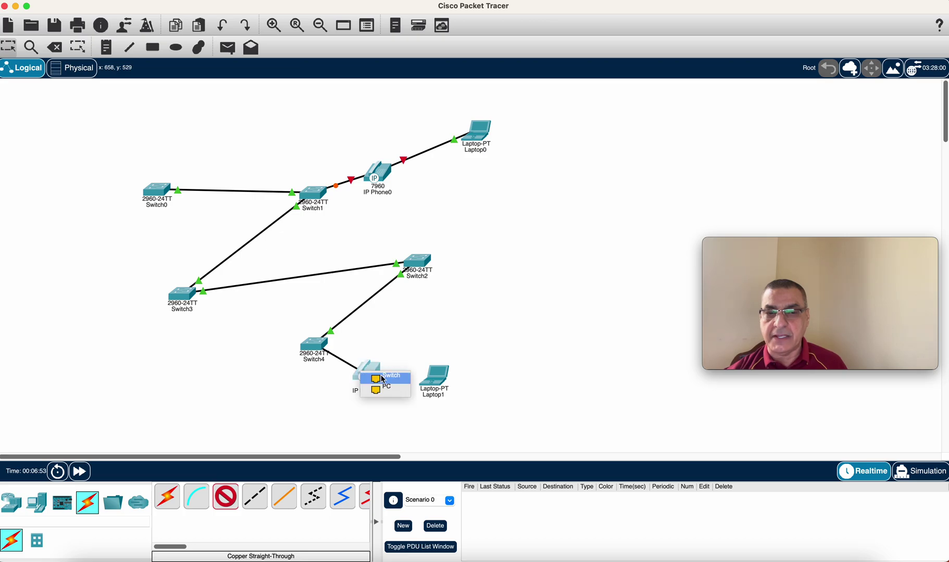
{"action": "left_click", "coordinate": [374, 375]}
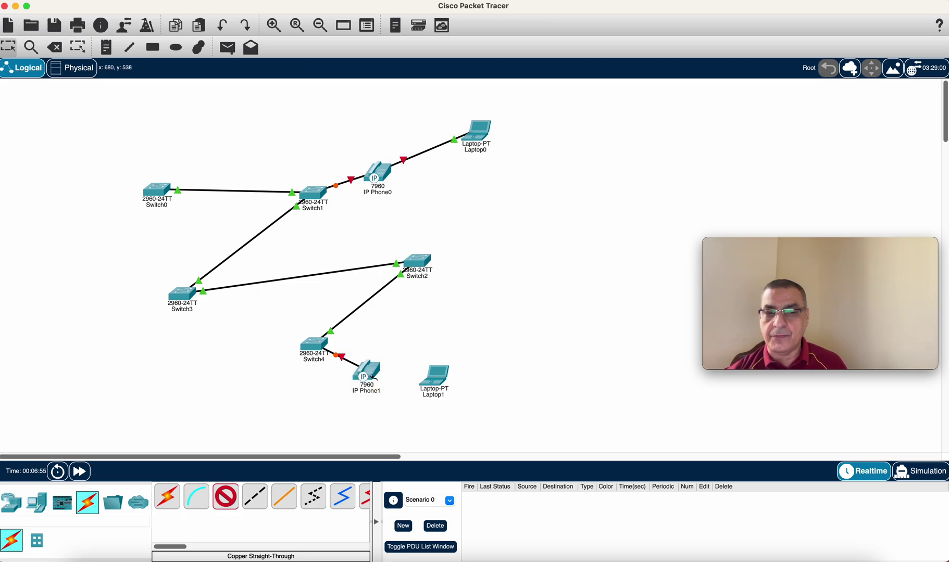
- Connect IP Phone1's PC port to Laptop1 FastEthernet0 with a copper straight-through cable
{"action": "left_click", "coordinate": [372, 377]}
{"action": "left_click", "coordinate": [396, 388]}
{"action": "left_click", "coordinate": [438, 383]}
{"action": "left_click", "coordinate": [444, 384]}
{"action": "left_click", "coordinate": [466, 416]}
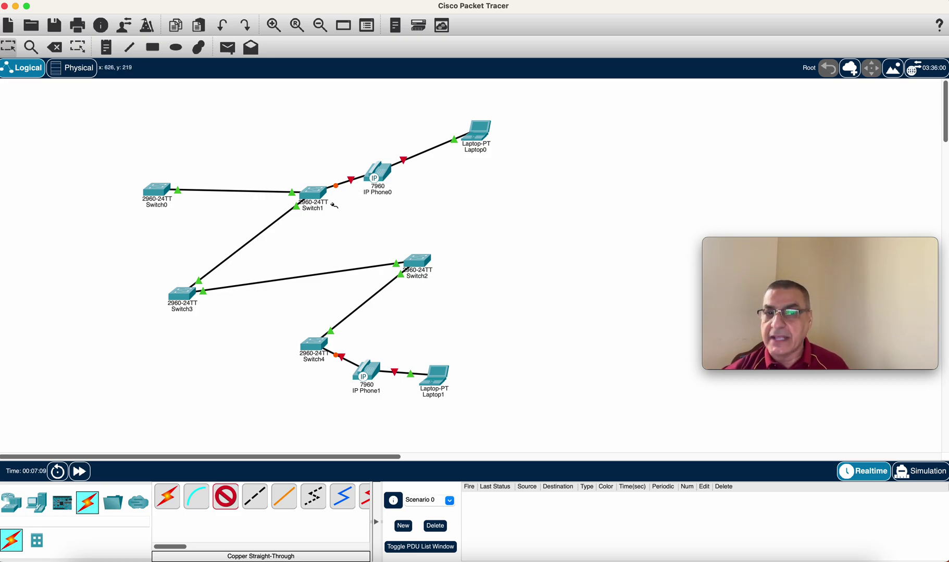
{"action": "key", "text": "Escape"}
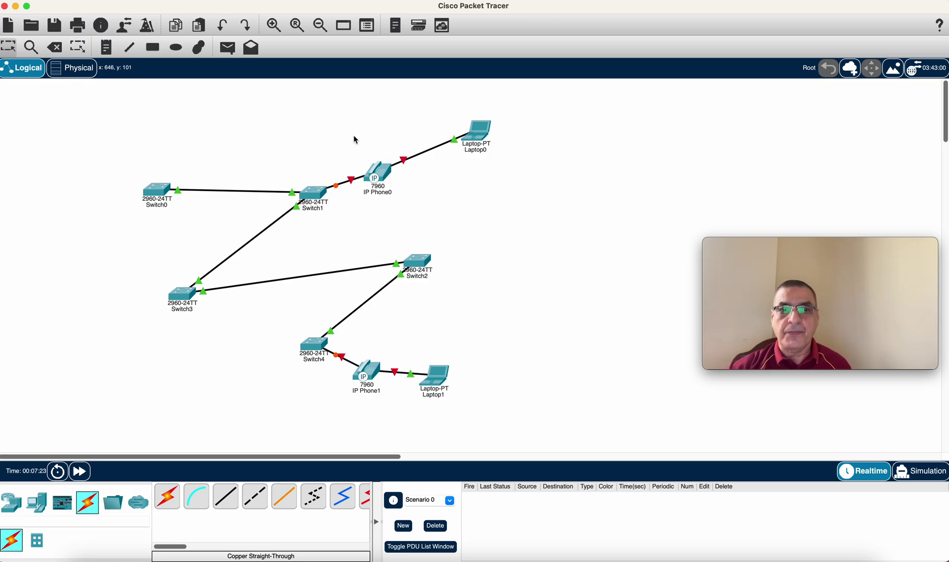
- Plug the IP_PHONE_POWER_ADAPTER module into the power jack on the back of IP Phone0
{"action": "left_click", "coordinate": [384, 179]}
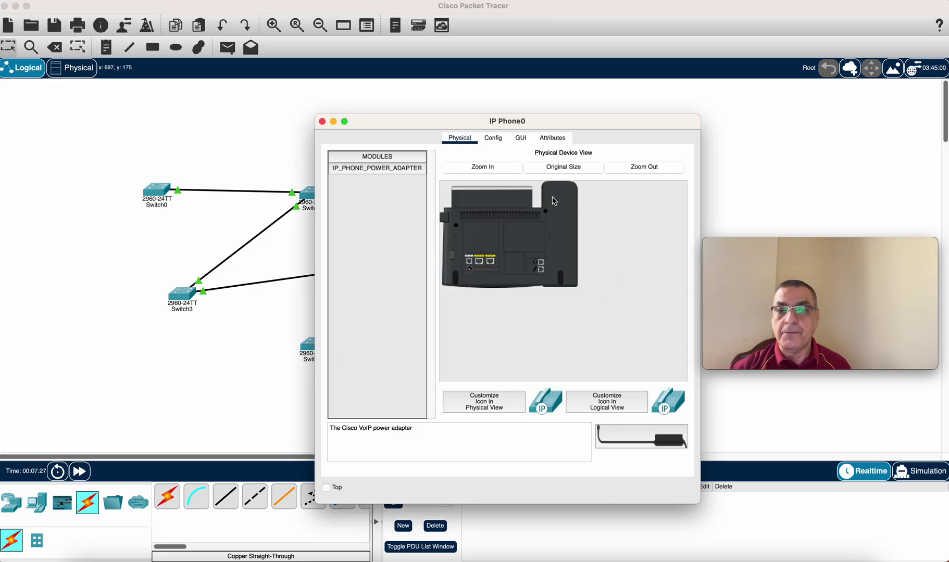
{"action": "left_click", "coordinate": [483, 168]}
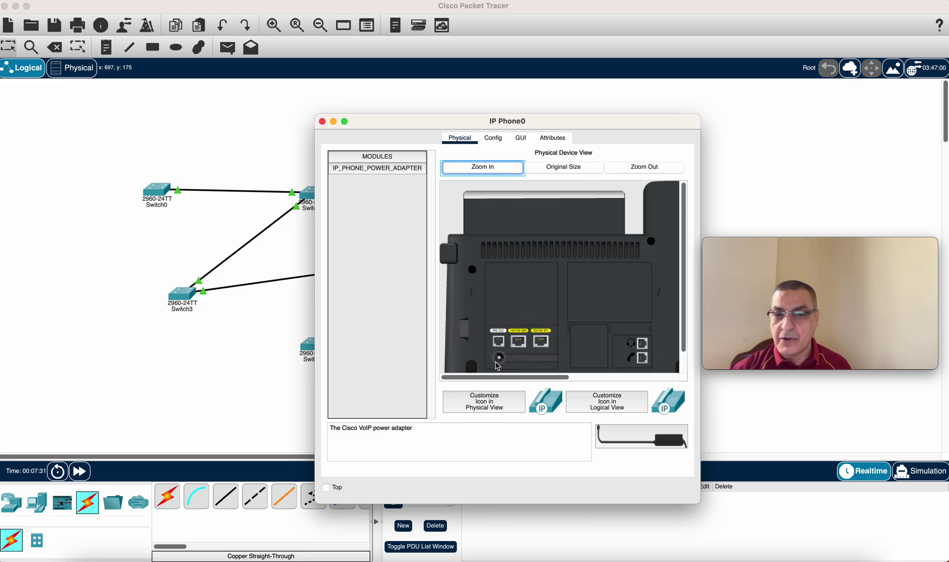
{"action": "left_click", "coordinate": [568, 168]}
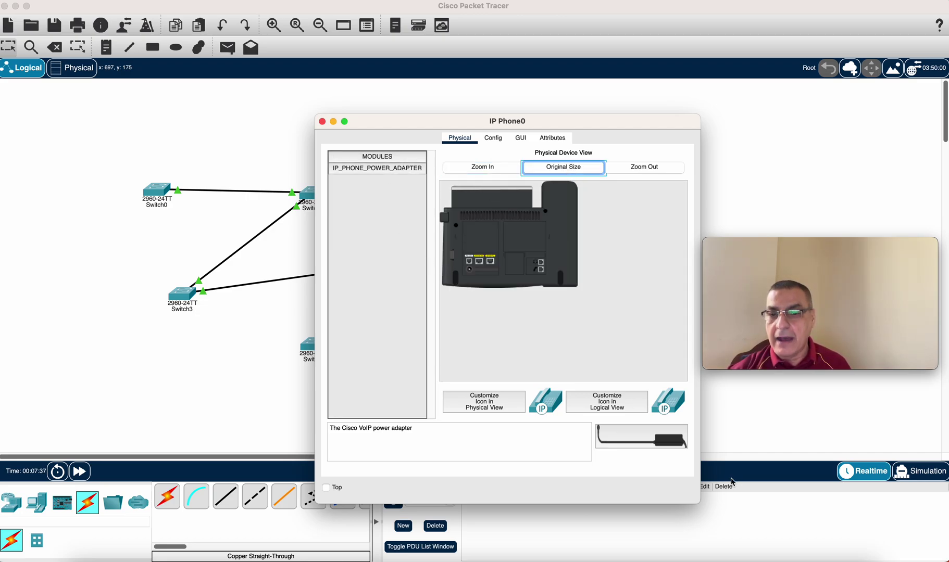
{"action": "left_click", "coordinate": [369, 167]}
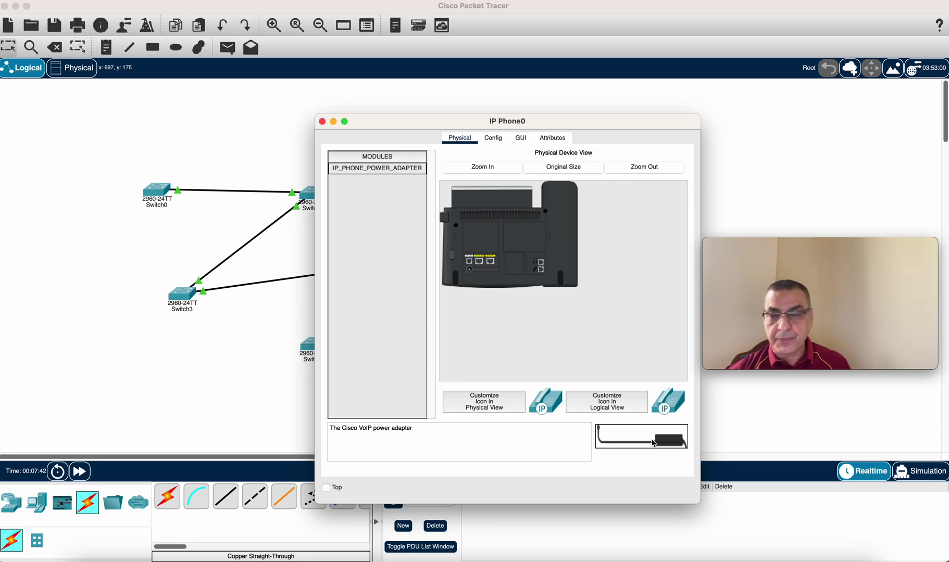
{"action": "left_click_drag", "start_coordinate": [653, 442], "coordinate": [471, 272]}
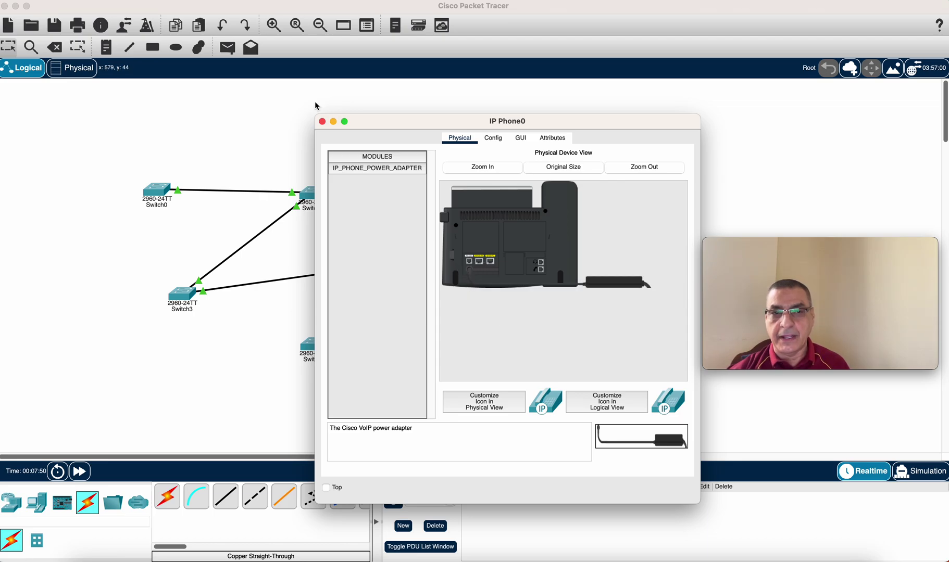
{"action": "left_click", "coordinate": [322, 122]}
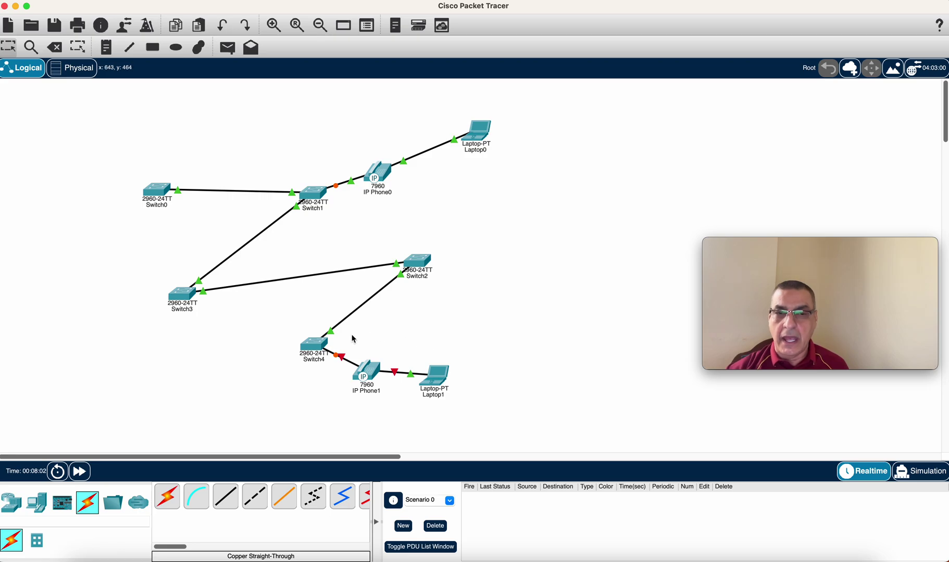
- Rename IP Phone0 with its owner's first name followed by "Phone"
{"action": "left_click", "coordinate": [385, 192]}
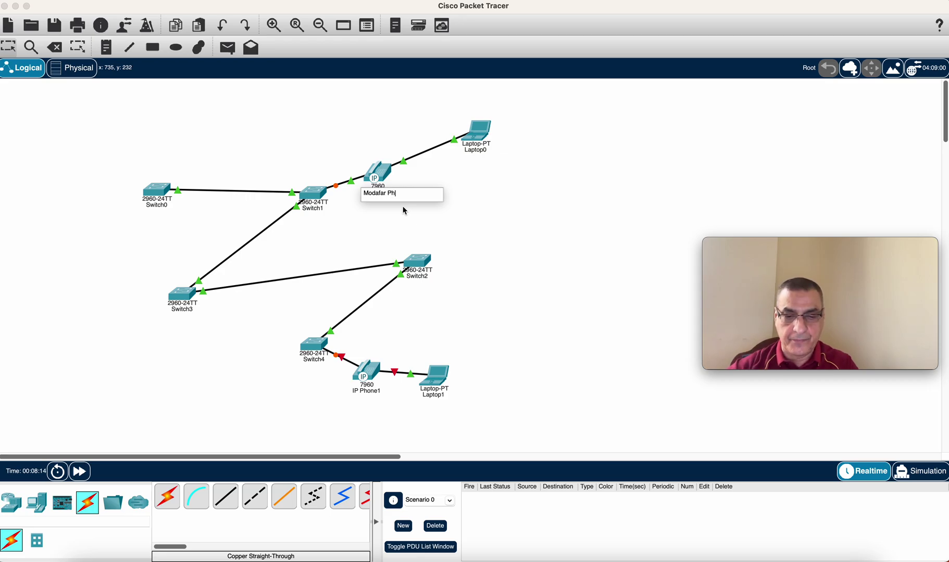
{"action": "key", "text": "BackSpace"}
{"action": "key", "text": "BackSpace"}
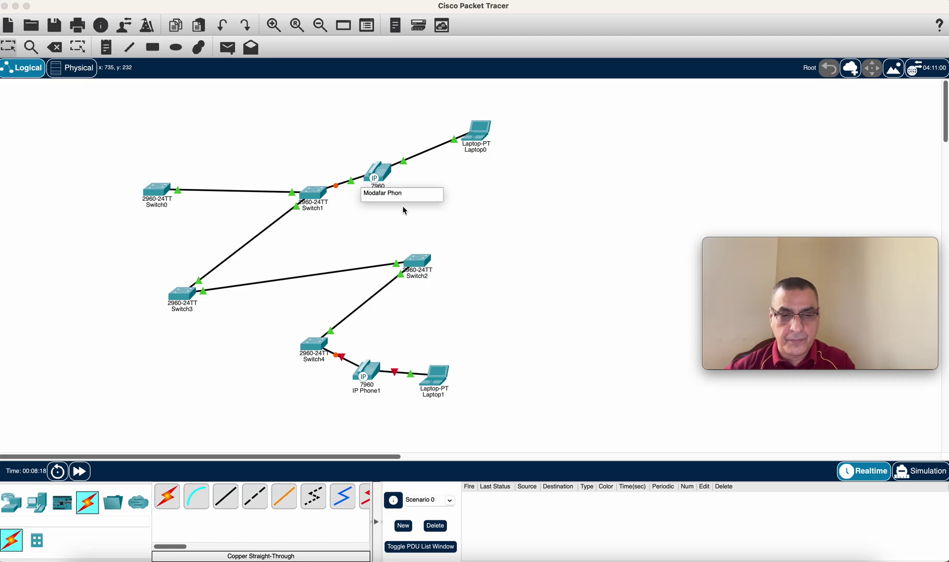
{"action": "key", "text": "Return"}
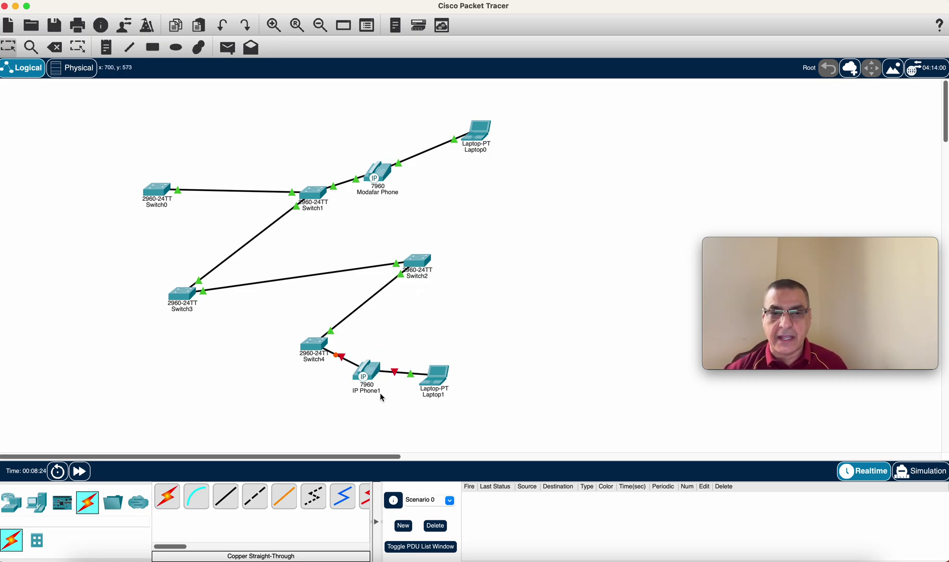
- Plug the IP_PHONE_POWER_ADAPTER module into the power jack on the back of IP Phone1
{"action": "left_click", "coordinate": [368, 373]}
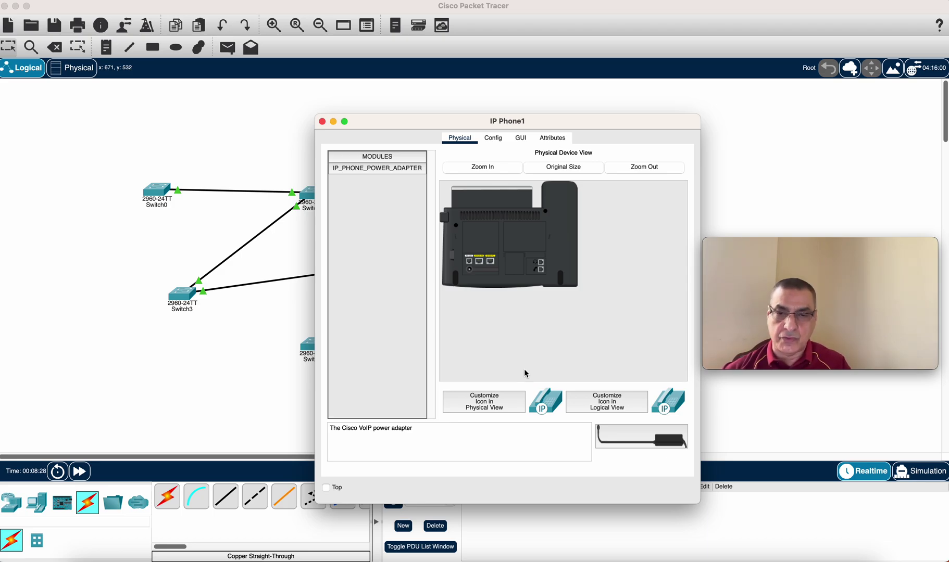
{"action": "left_click", "coordinate": [488, 168]}
{"action": "left_click", "coordinate": [391, 168]}
{"action": "left_click_drag", "start_coordinate": [664, 443], "coordinate": [501, 361]}
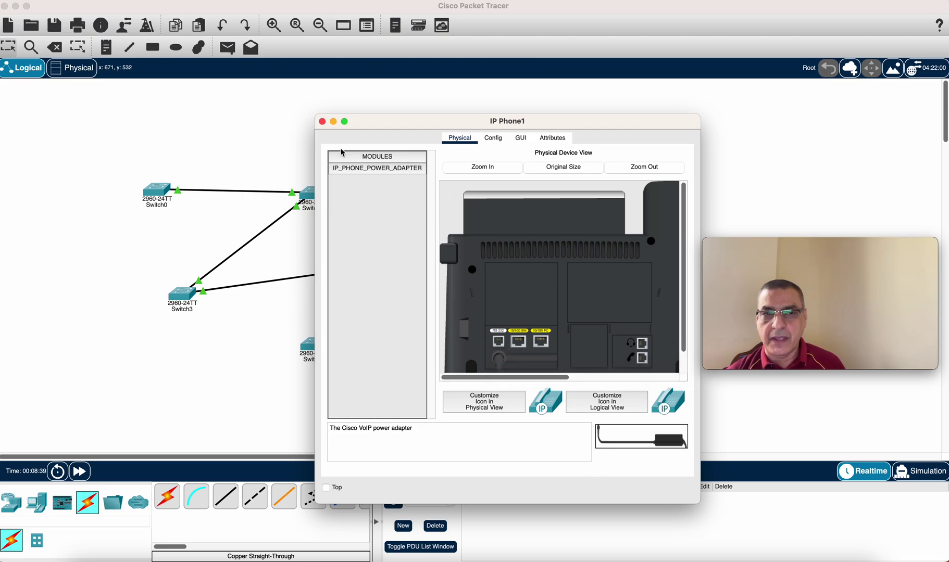
{"action": "left_click", "coordinate": [322, 122]}
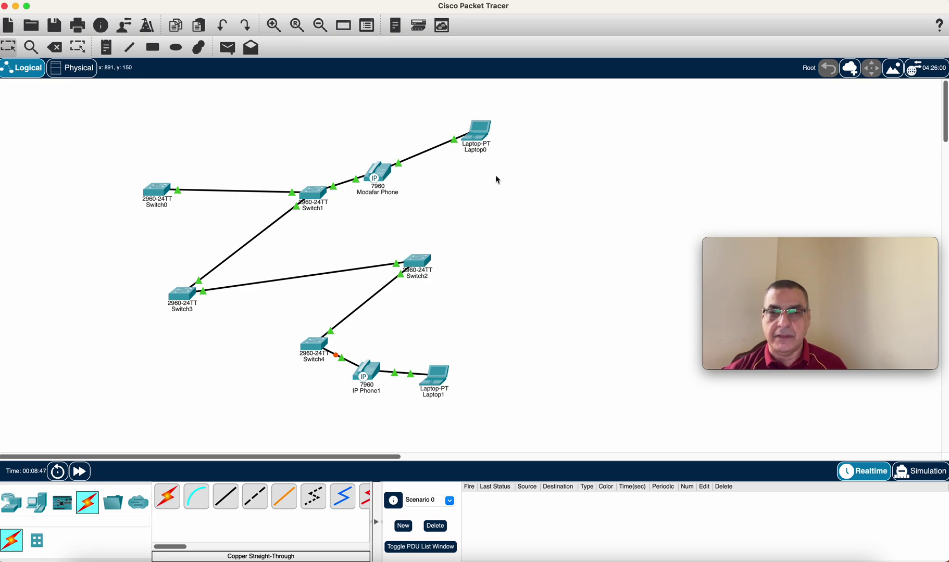
- Configure Laptop1's FastEthernet0 with the static IPv4 address 192.168.1.20 and subnet mask 255.255.255.224
{"action": "left_click", "coordinate": [441, 381]}
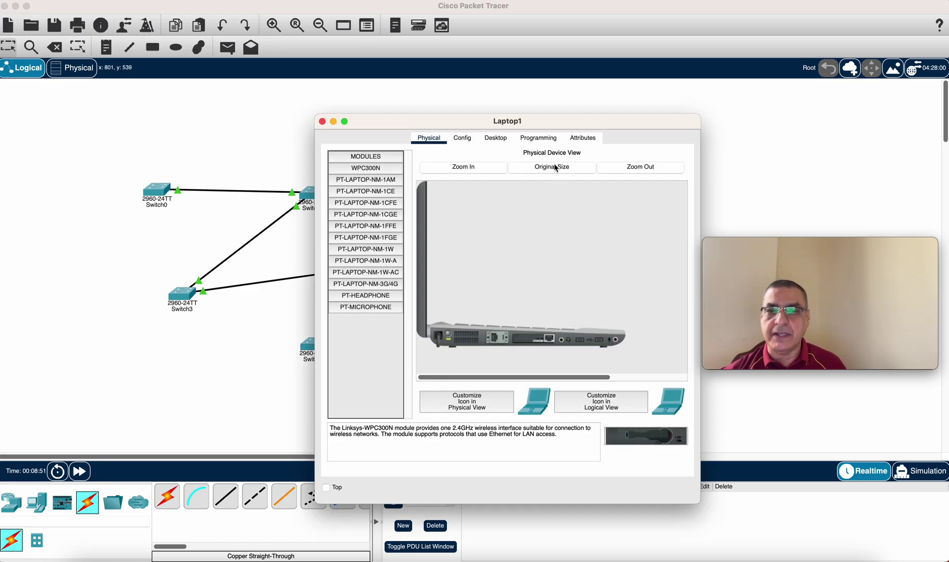
{"action": "left_click", "coordinate": [495, 140]}
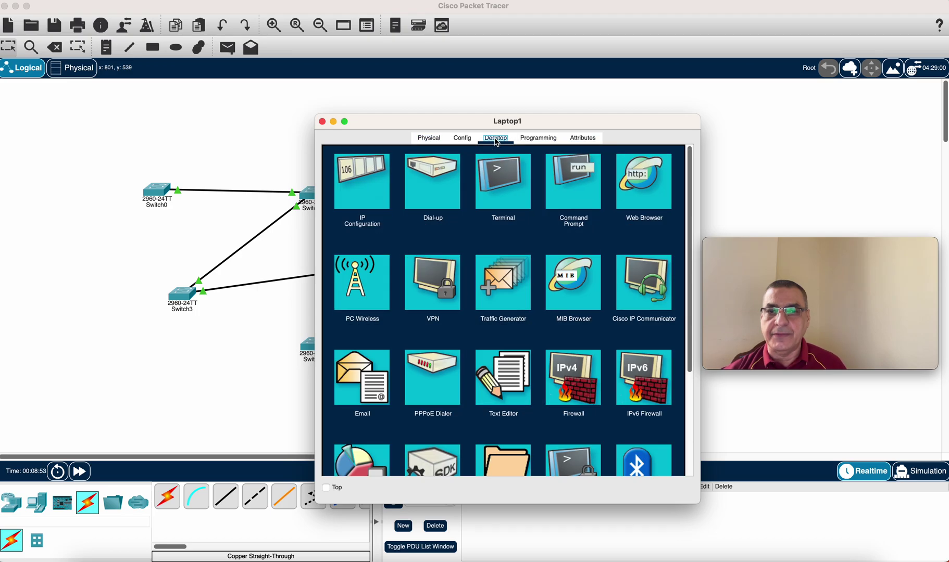
{"action": "left_click", "coordinate": [375, 191]}
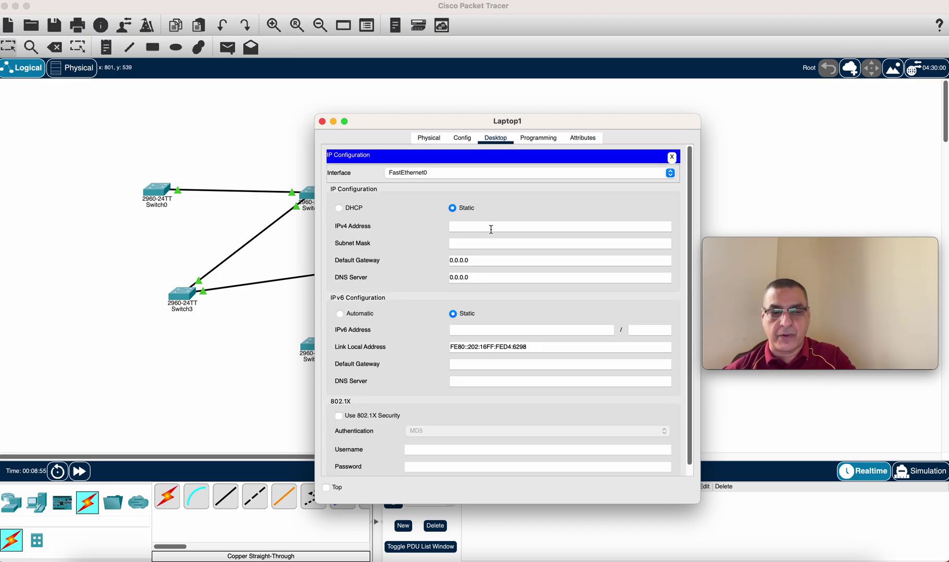
{"action": "left_click", "coordinate": [491, 229]}
{"action": "type", "text": "192.168.1.20"}
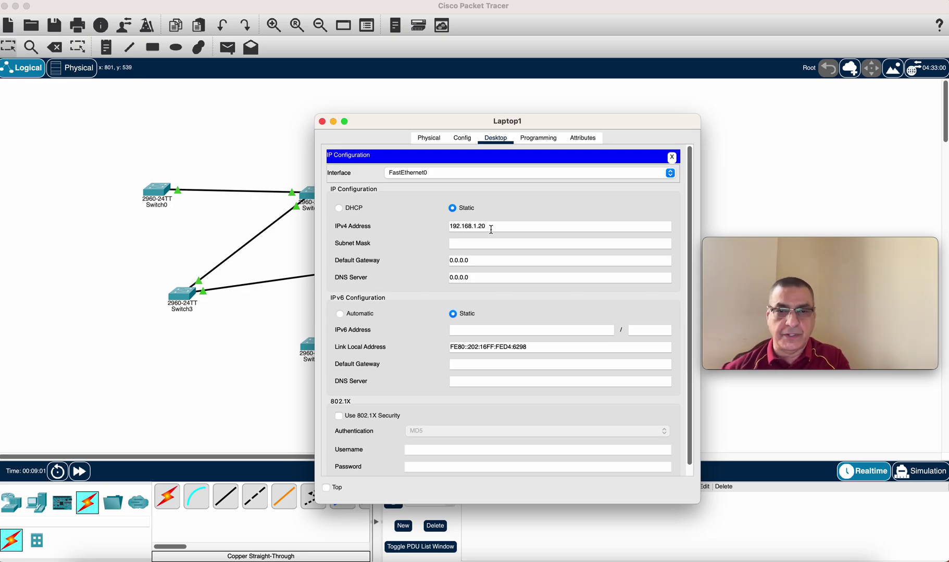
{"action": "key", "text": "Tab"}
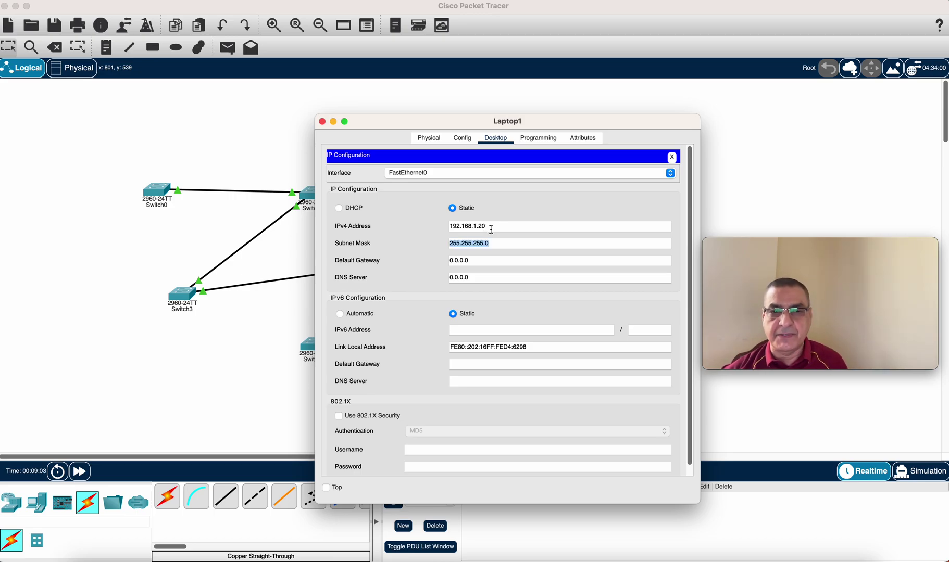
{"action": "left_click", "coordinate": [495, 246]}
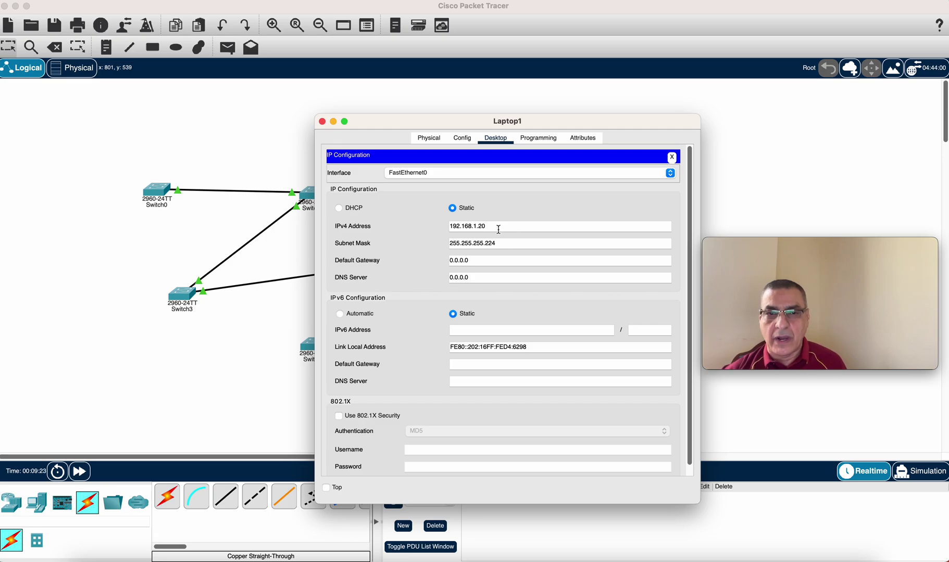
{"action": "left_click", "coordinate": [322, 122]}
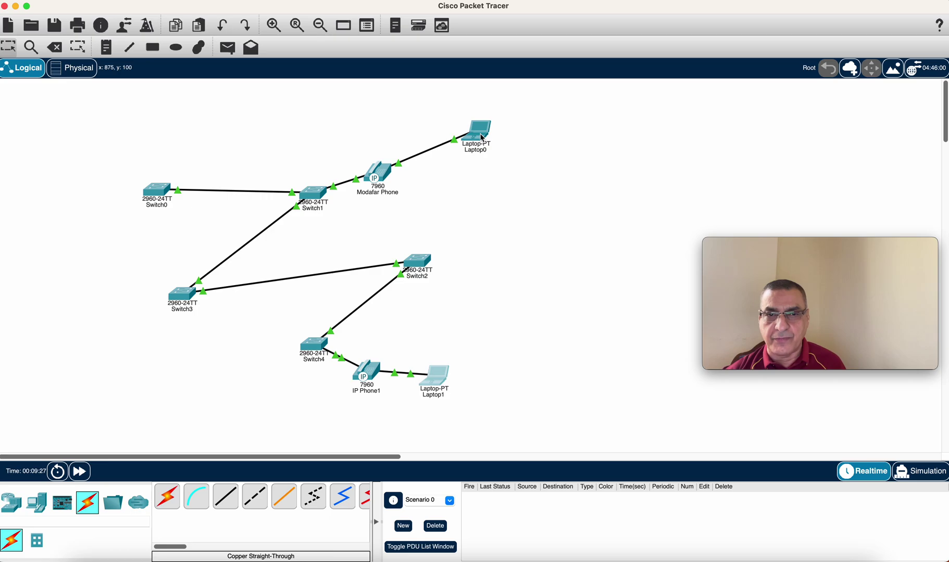
- Assign the static IPv4 address 192.168.1.12 to Laptop0's FastEthernet0 interface
{"action": "left_click", "coordinate": [478, 132]}
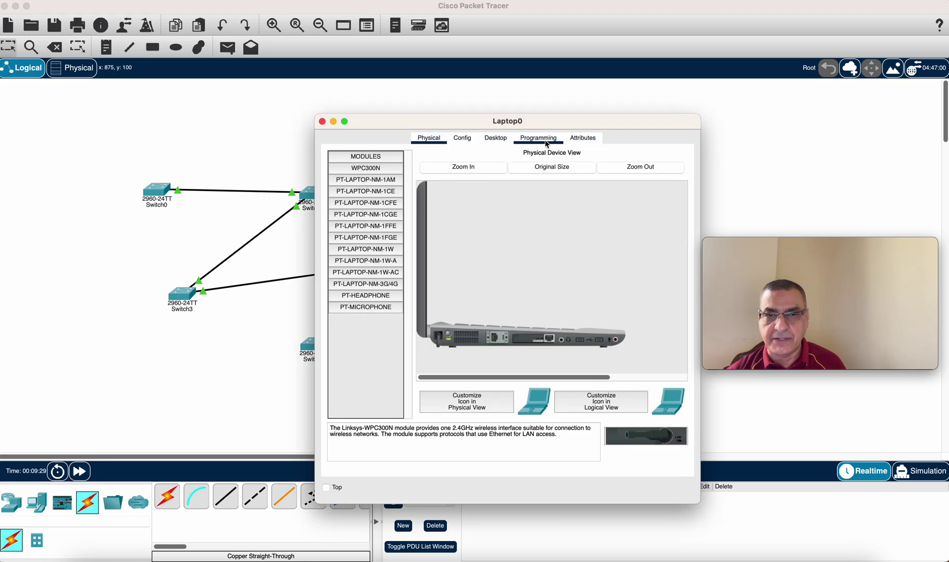
{"action": "left_click", "coordinate": [494, 138]}
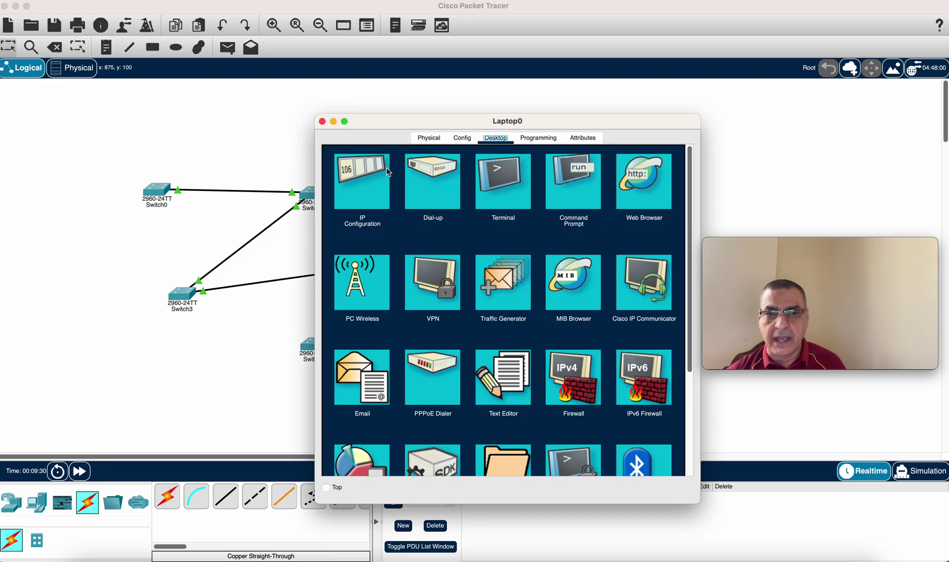
{"action": "left_click", "coordinate": [355, 179]}
{"action": "left_click", "coordinate": [466, 227]}
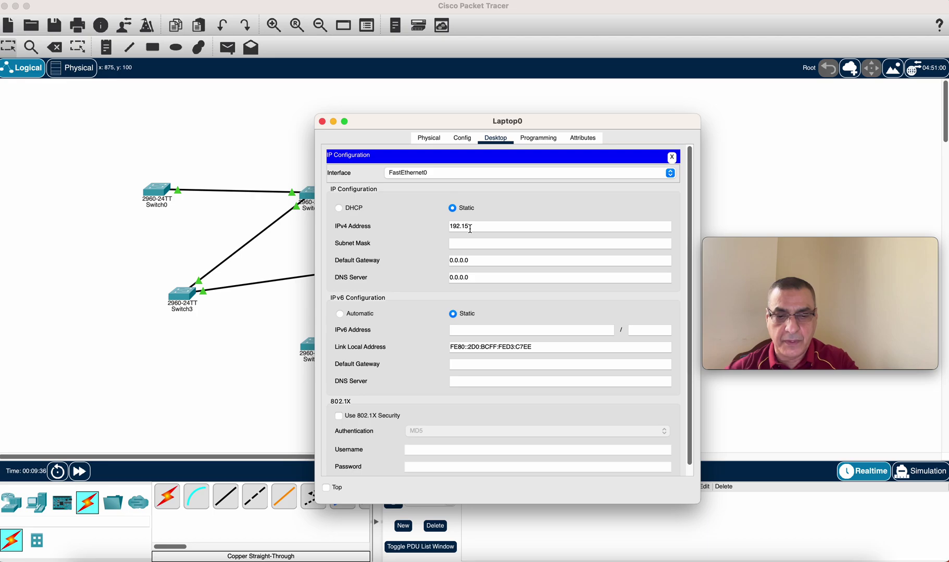
{"action": "key", "text": "BackSpace"}
{"action": "type", "text": "68"}
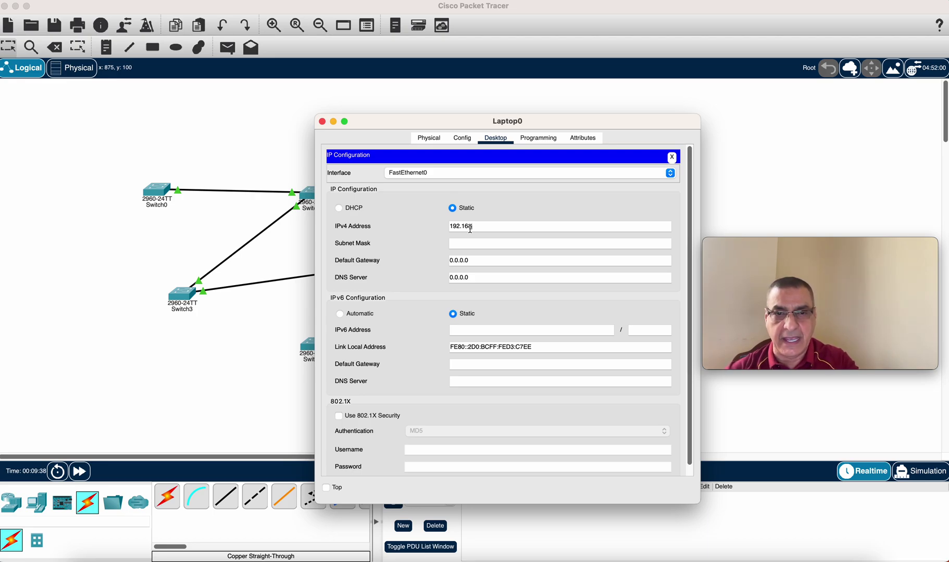
{"action": "type", "text": ".1"}
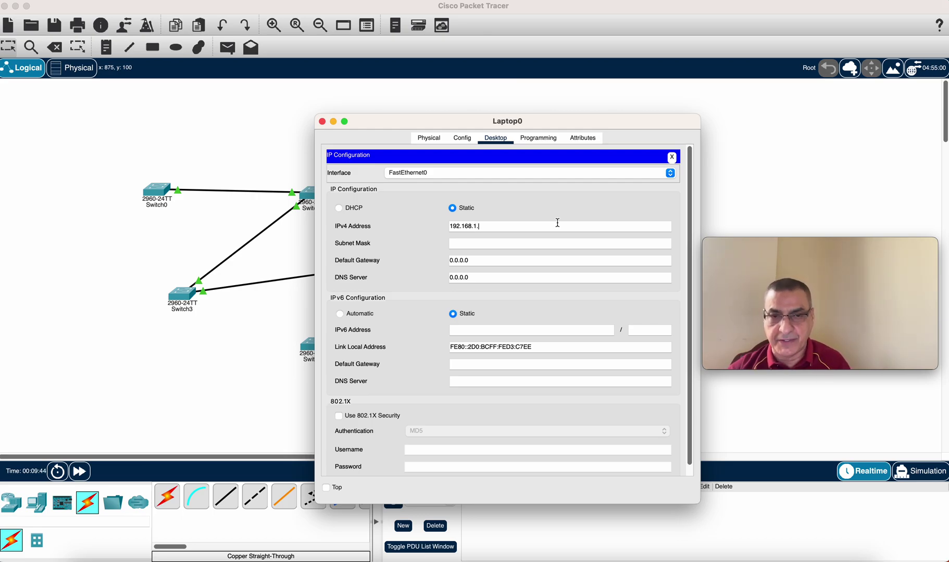
{"action": "type", "text": ".12"}
- Set Laptop0's subnet mask to 255.255.255.224 and close its IP configuration
{"action": "key", "text": "Tab"}
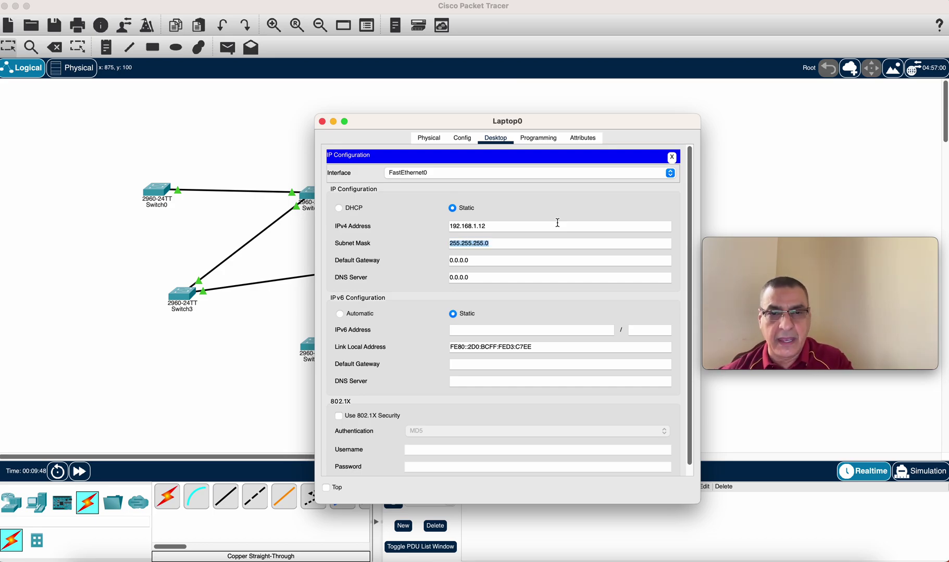
{"action": "left_click", "coordinate": [541, 242]}
{"action": "key", "text": "BackSpace"}
{"action": "type", "text": "224"}
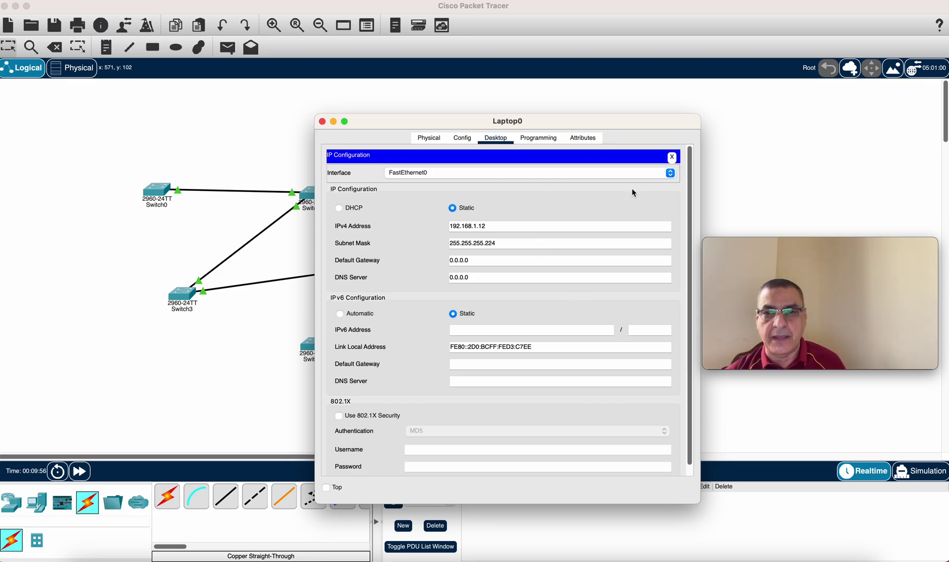
{"action": "left_click", "coordinate": [671, 156]}
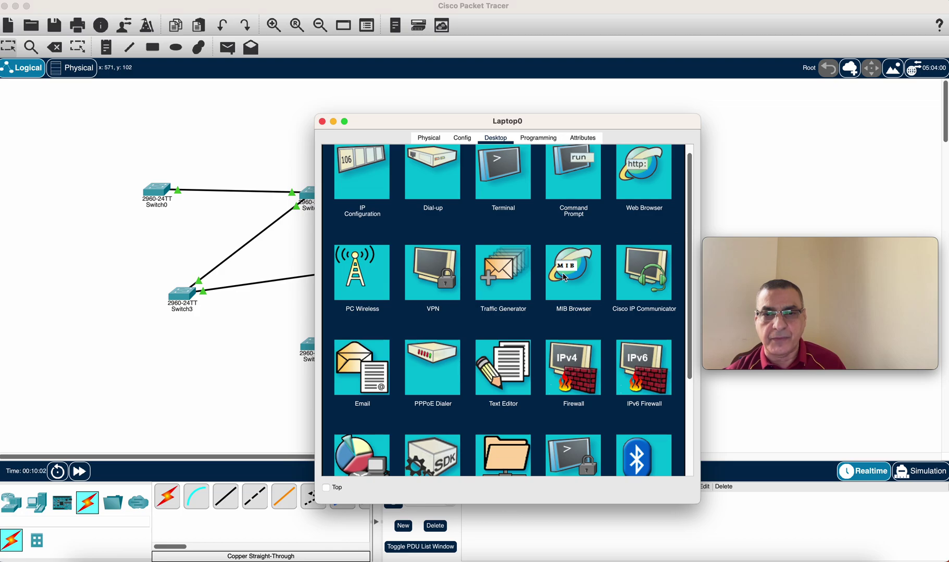
- Ping Laptop1 at 192.168.1.20 from Laptop0's Command Prompt, then close the Laptop0 window
{"action": "scroll", "coordinate": [565, 277], "scroll_direction": "down", "scroll_amount": 2}
{"action": "scroll", "coordinate": [565, 277], "scroll_direction": "up", "scroll_amount": 2}
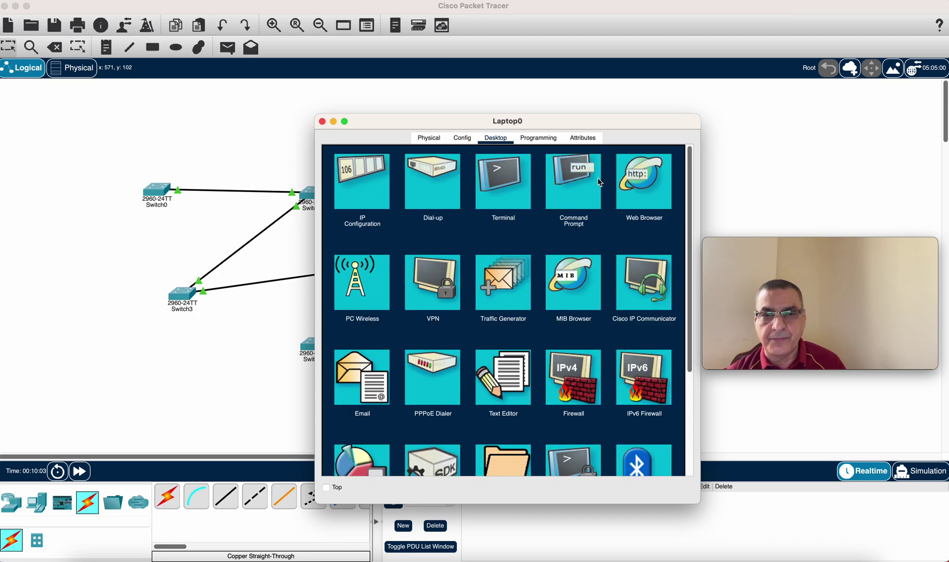
{"action": "left_click", "coordinate": [572, 198]}
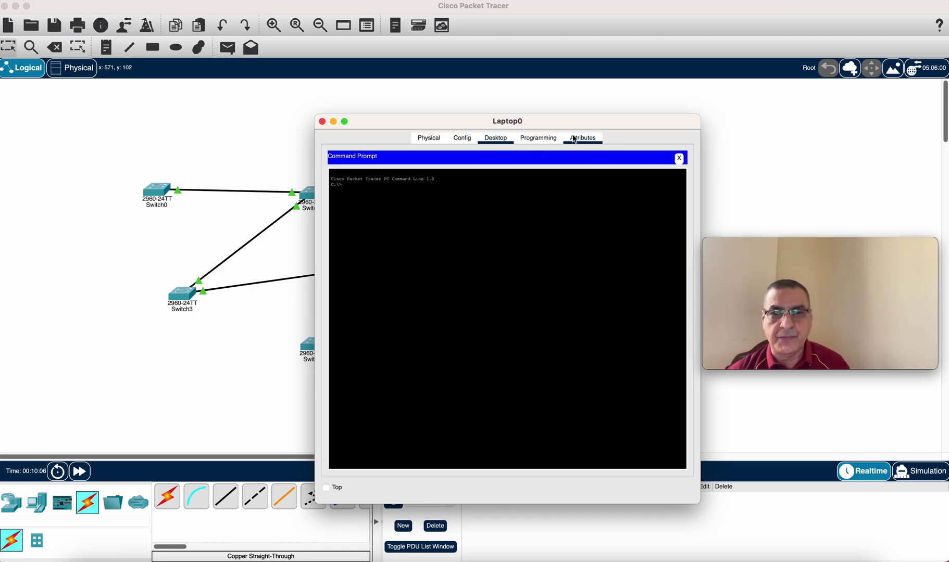
{"action": "left_click_drag", "start_coordinate": [593, 121], "coordinate": [572, 254]}
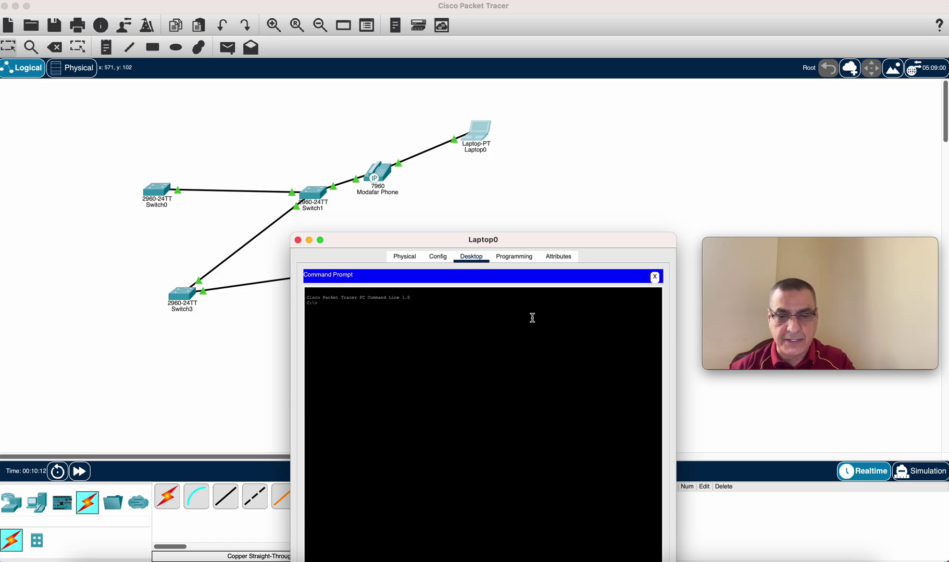
{"action": "type", "text": "ping"}
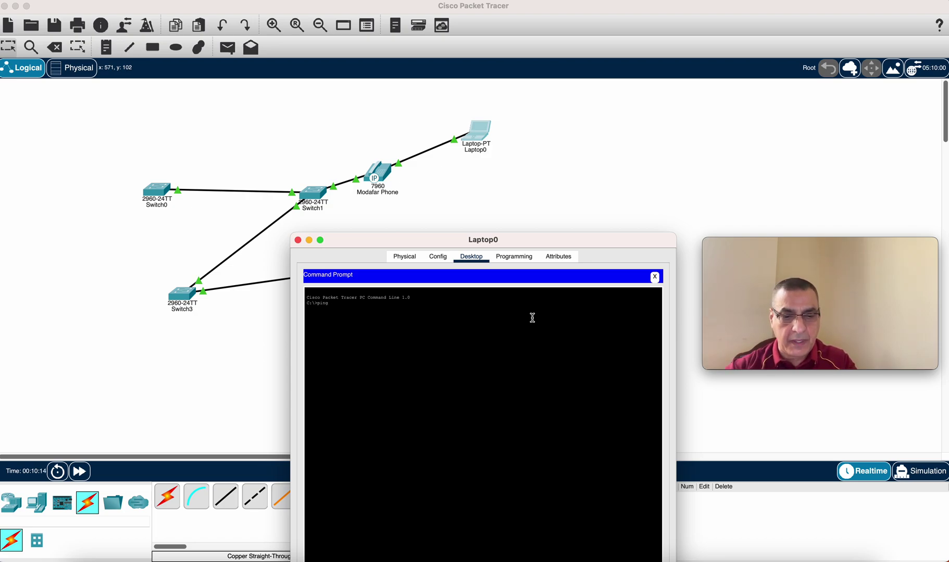
{"action": "type", "text": " 192.1"}
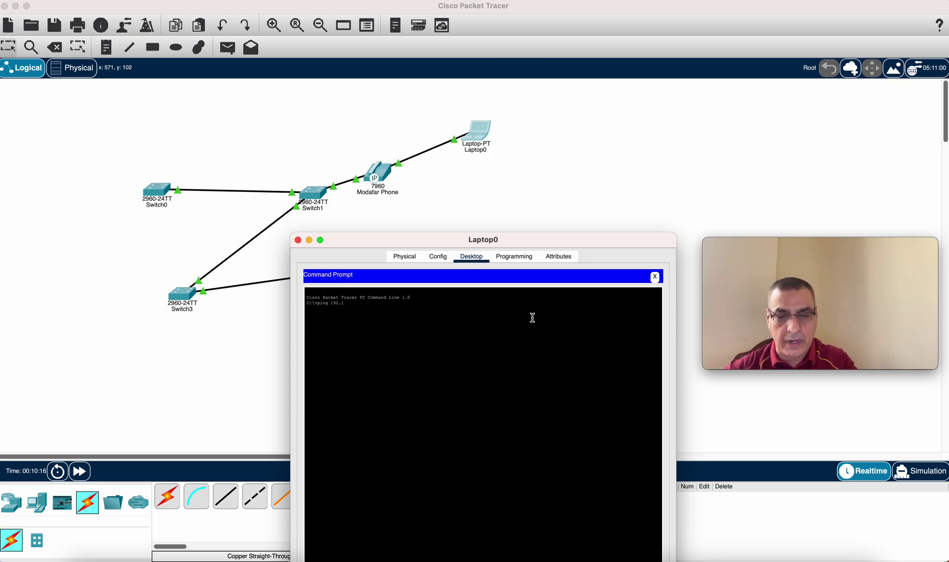
{"action": "type", "text": "76"}
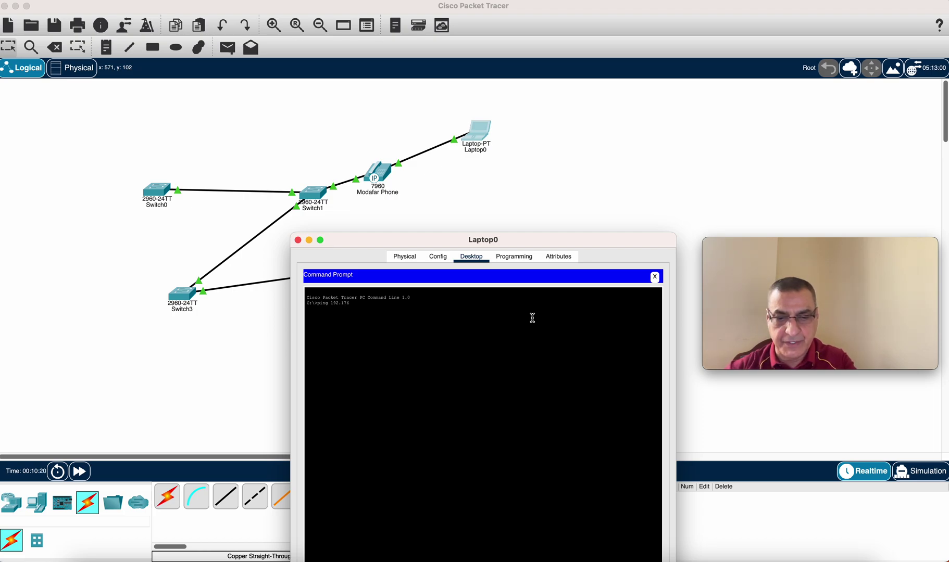
{"action": "key", "text": "BackSpace"}
{"action": "key", "text": "BackSpace"}
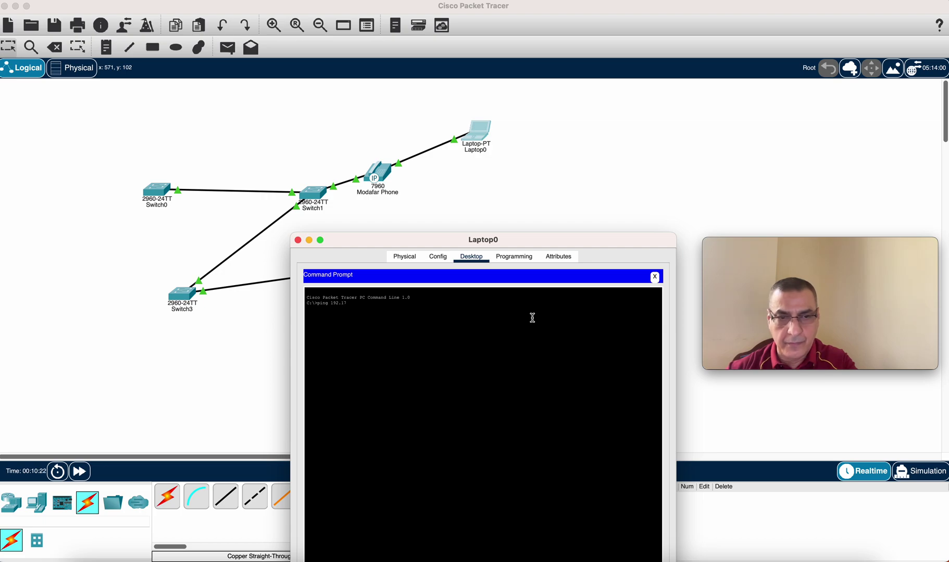
{"action": "type", "text": "68.1.20"}
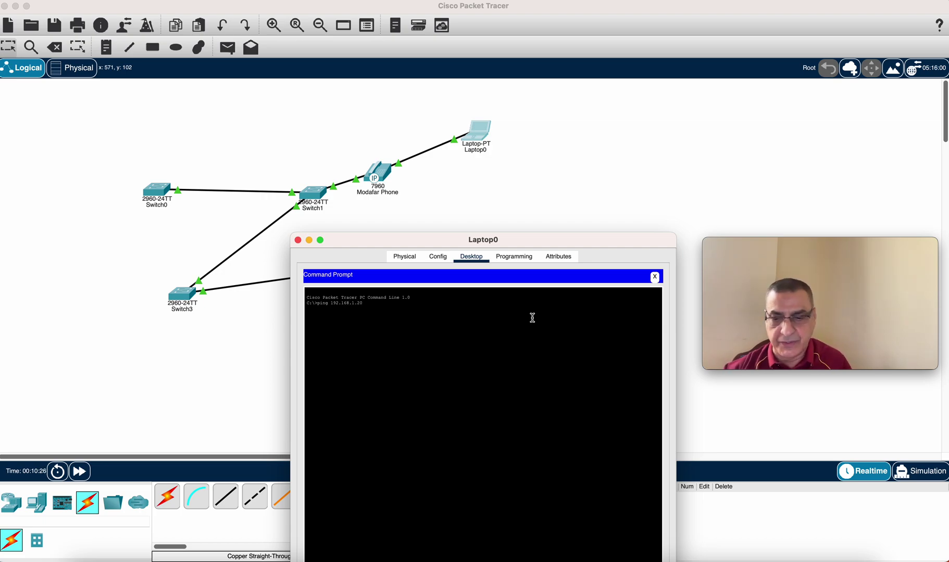
{"action": "key", "text": "Return"}
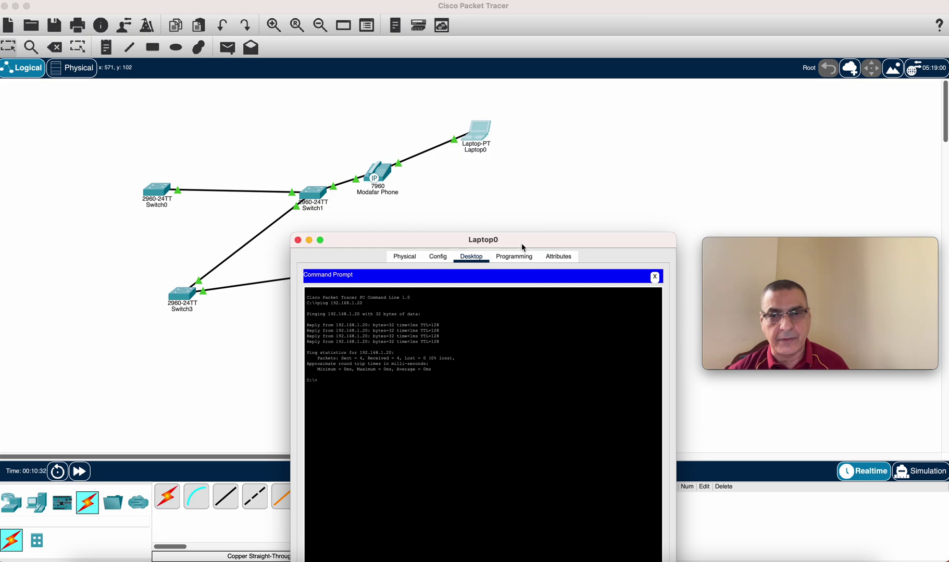
{"action": "left_click", "coordinate": [297, 240]}
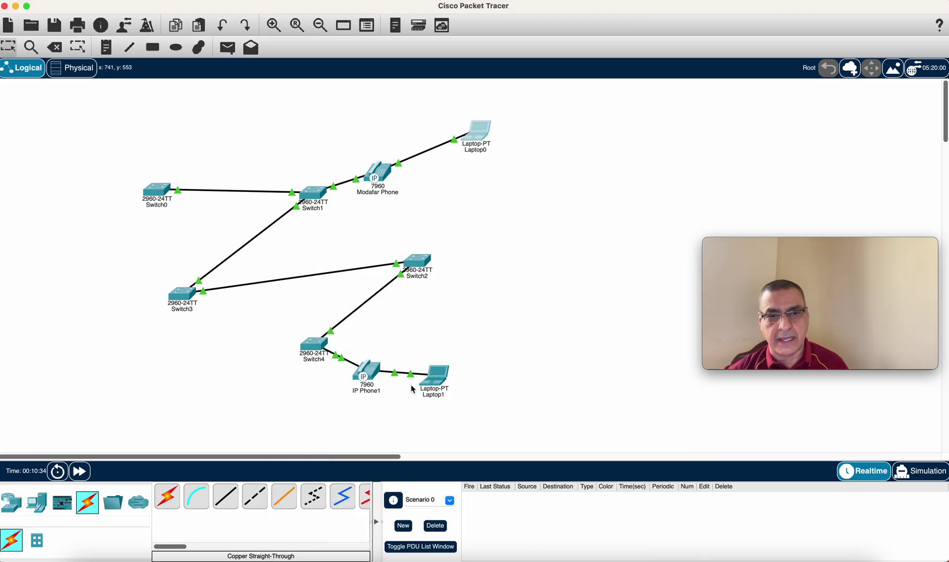